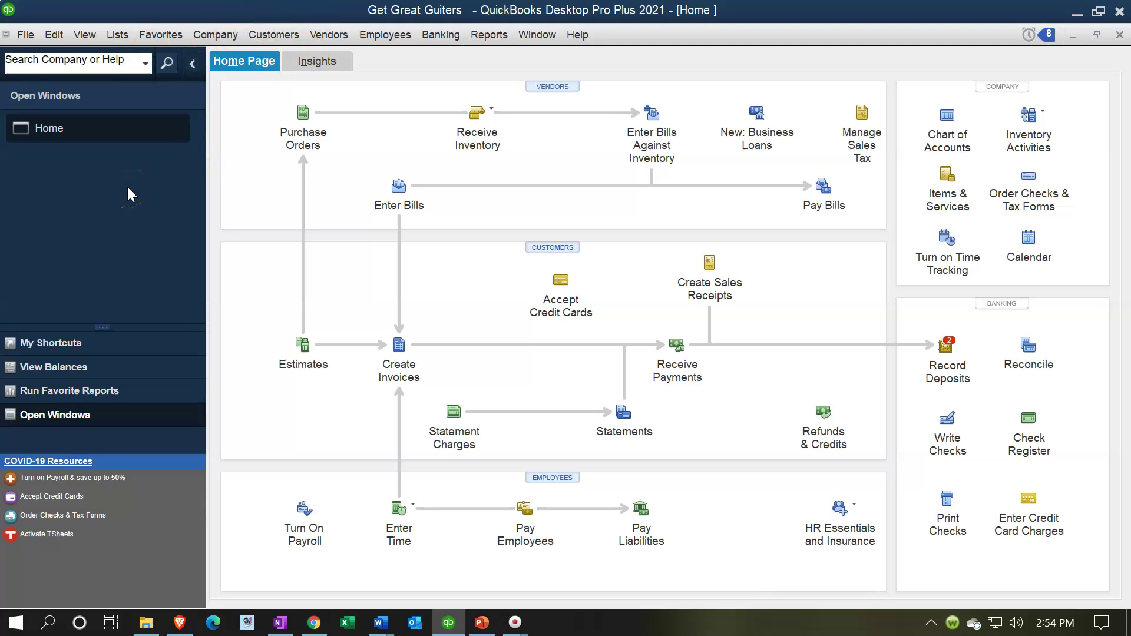
Step: Show the list of open windows
left_click(85, 35)
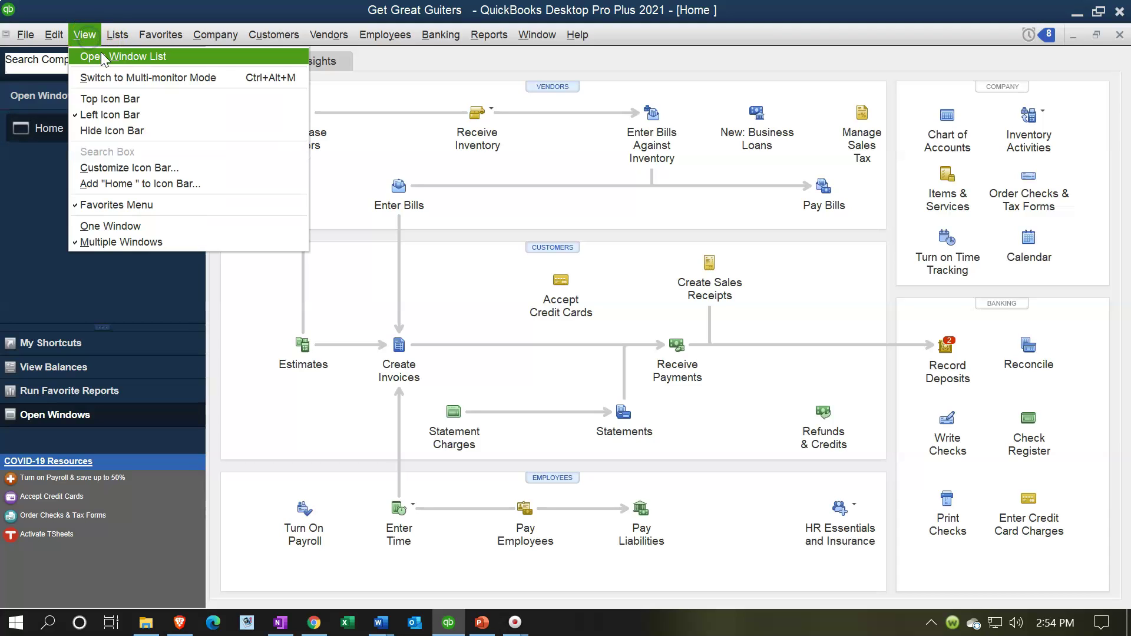
left_click(149, 56)
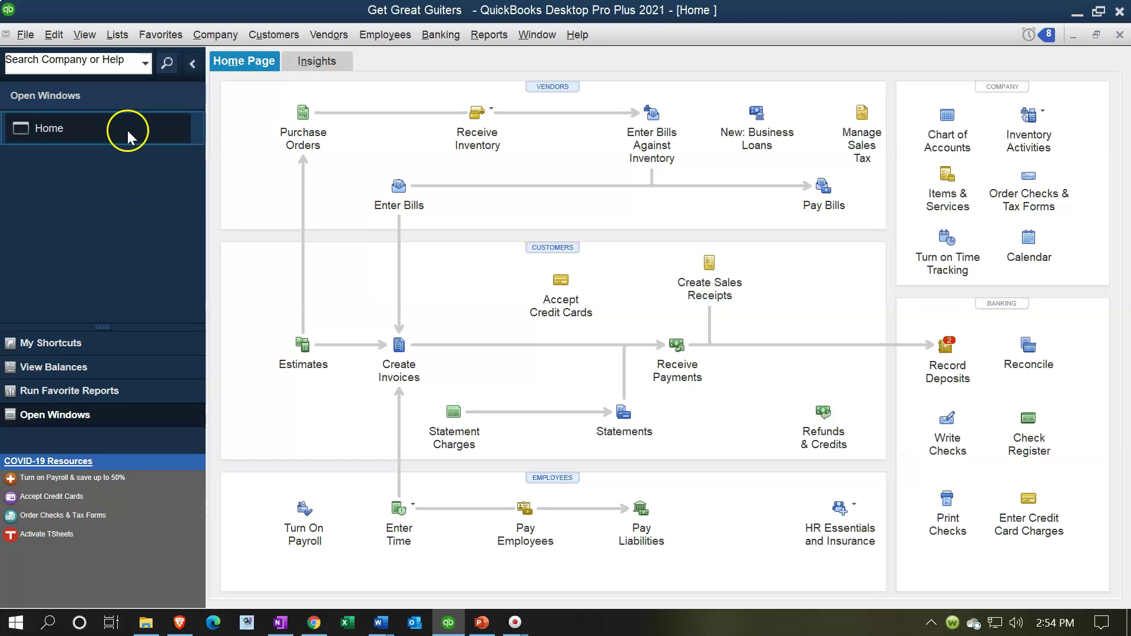
left_click(110, 41)
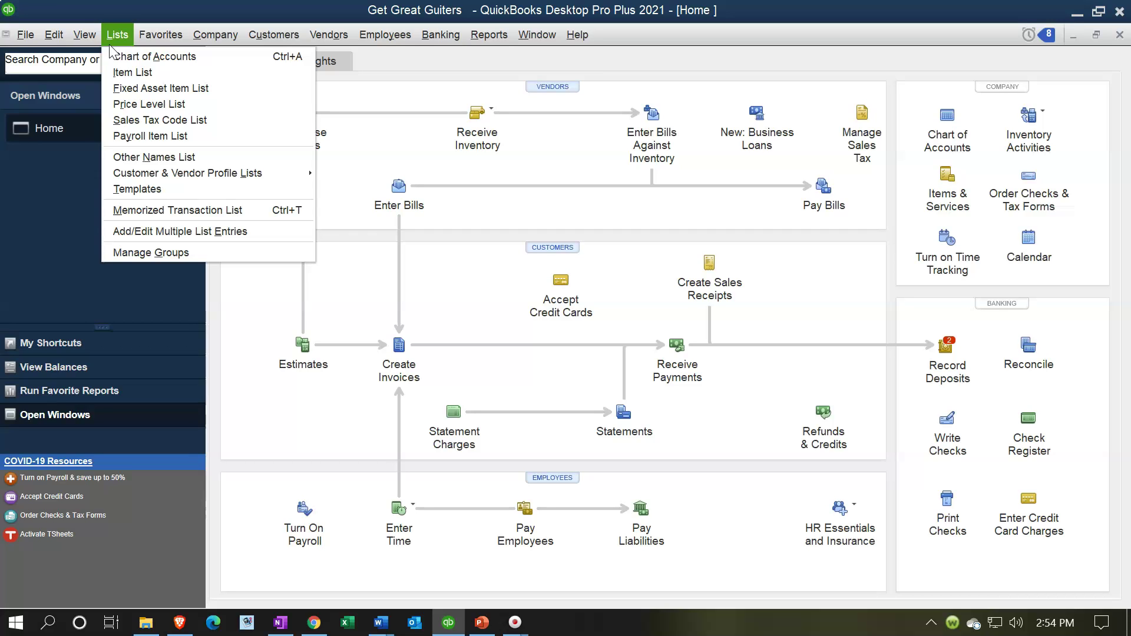
left_click(137, 73)
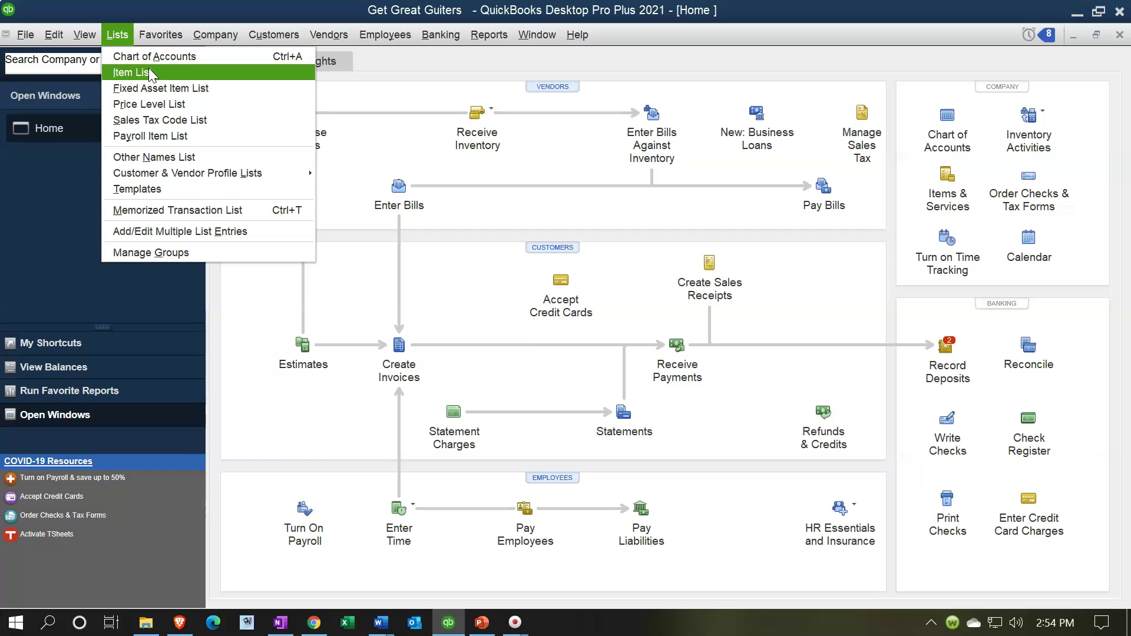
left_click(49, 219)
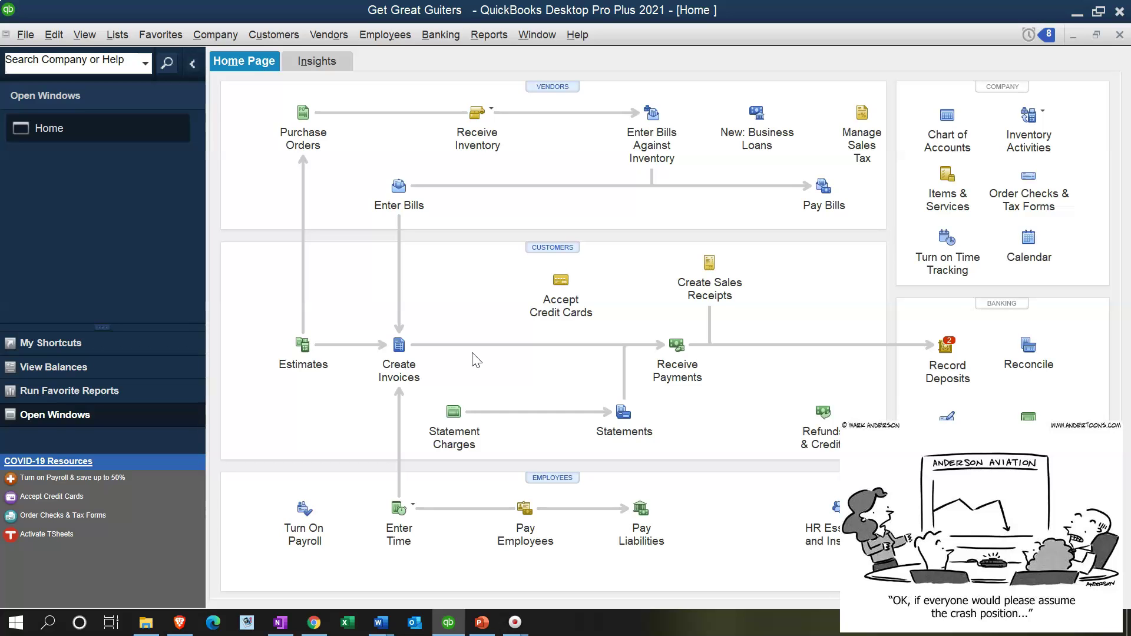
Step: Review the line item on invoice 16 for Anderson Guitars, and close the invoice form
left_click(409, 355)
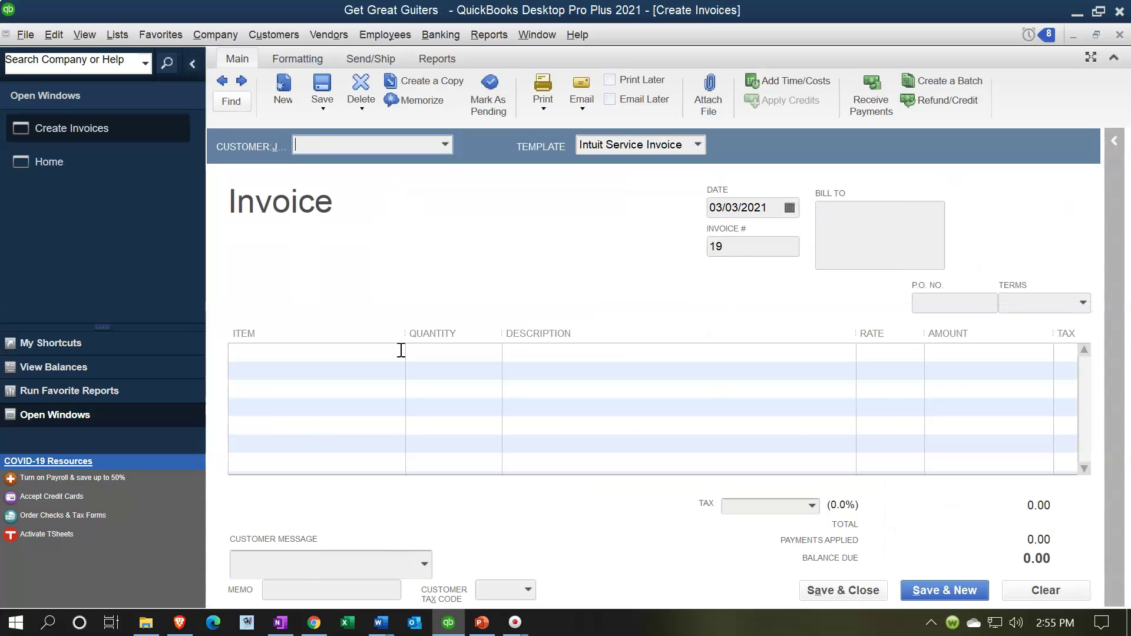
left_click(222, 88)
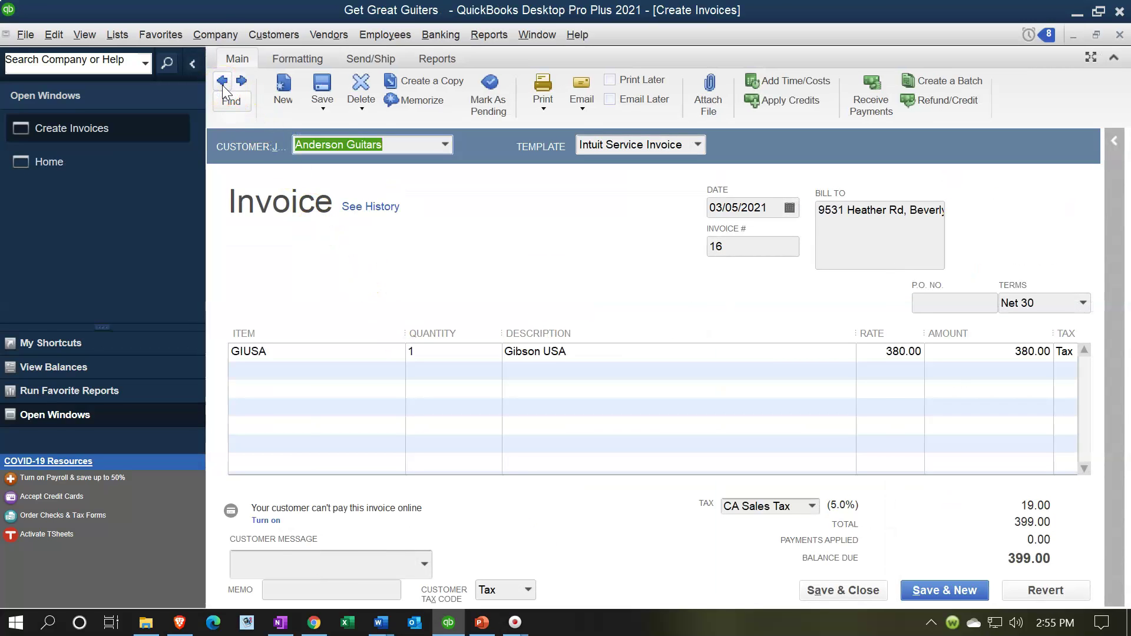
left_click(292, 352)
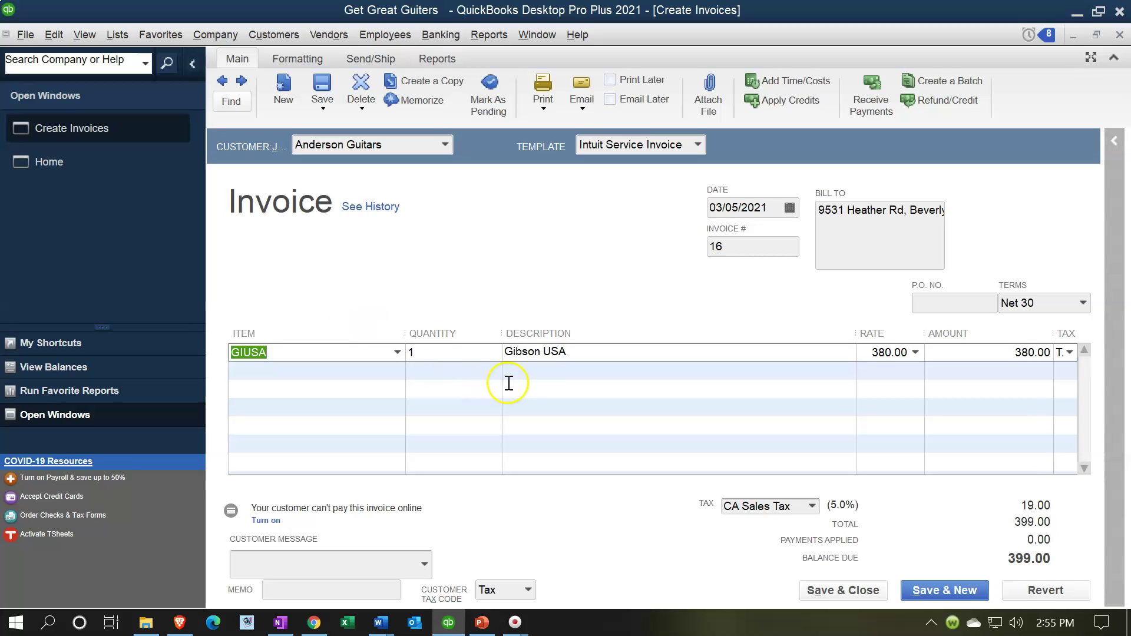
left_click(522, 364)
left_click(513, 283)
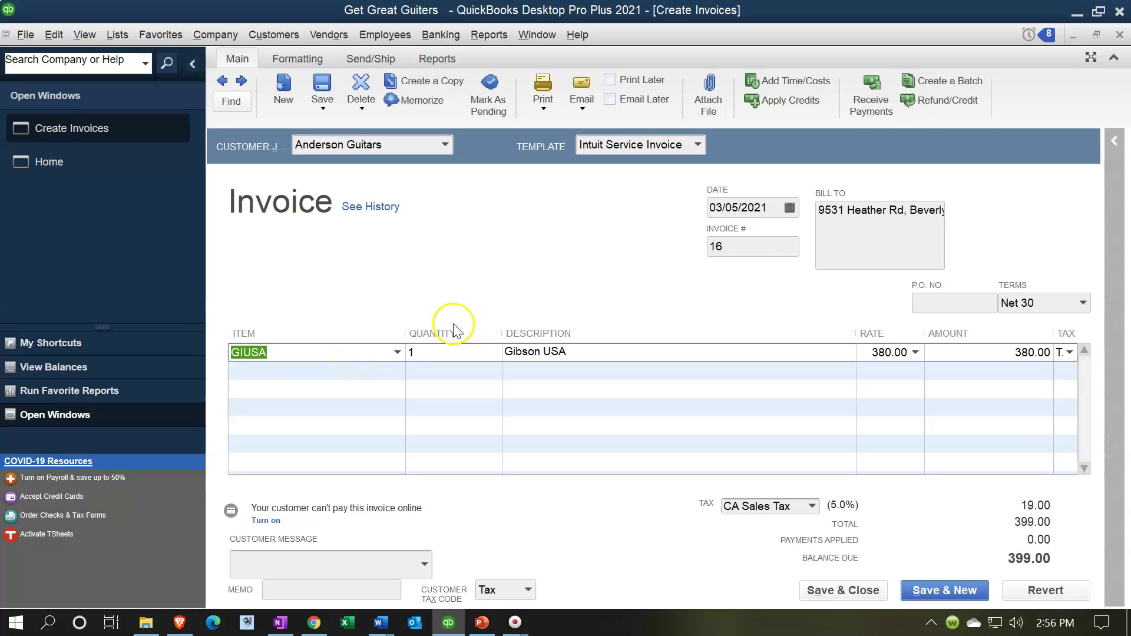
left_click(1119, 35)
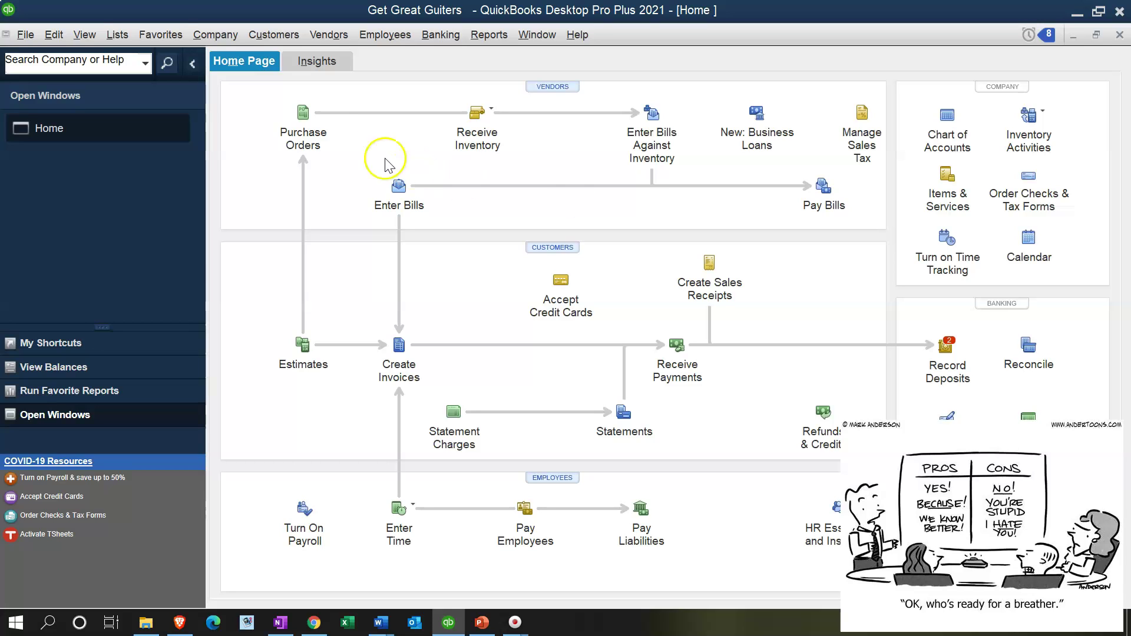
Step: Open the item list and widen its Type and Name columns so the item names fit
left_click(116, 34)
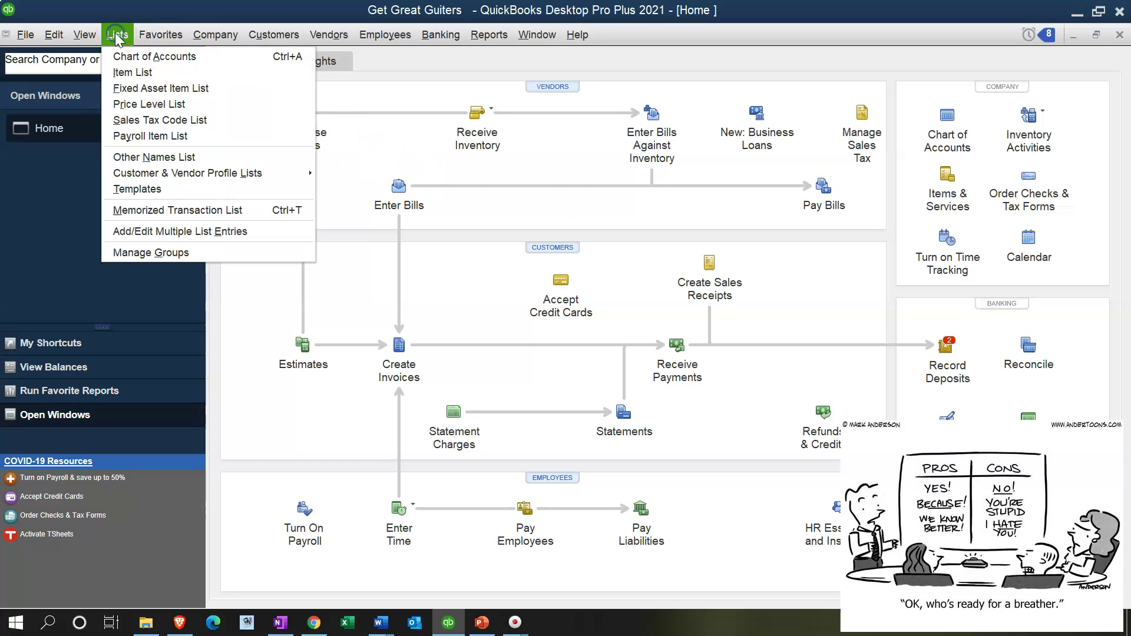
left_click(133, 72)
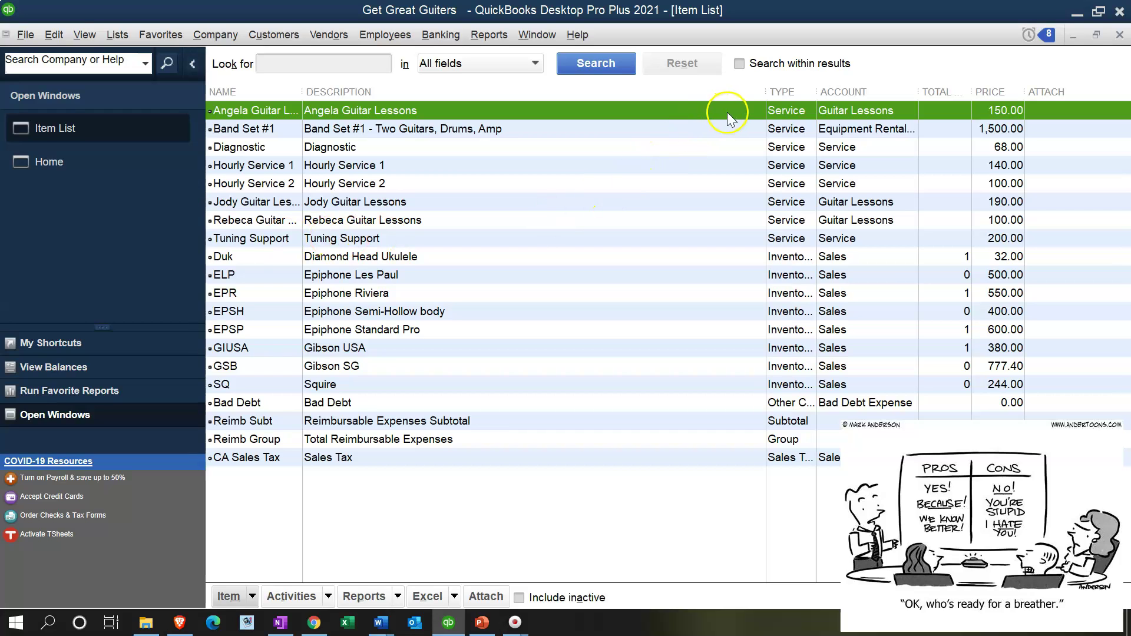
left_click_drag(765, 92, 737, 99)
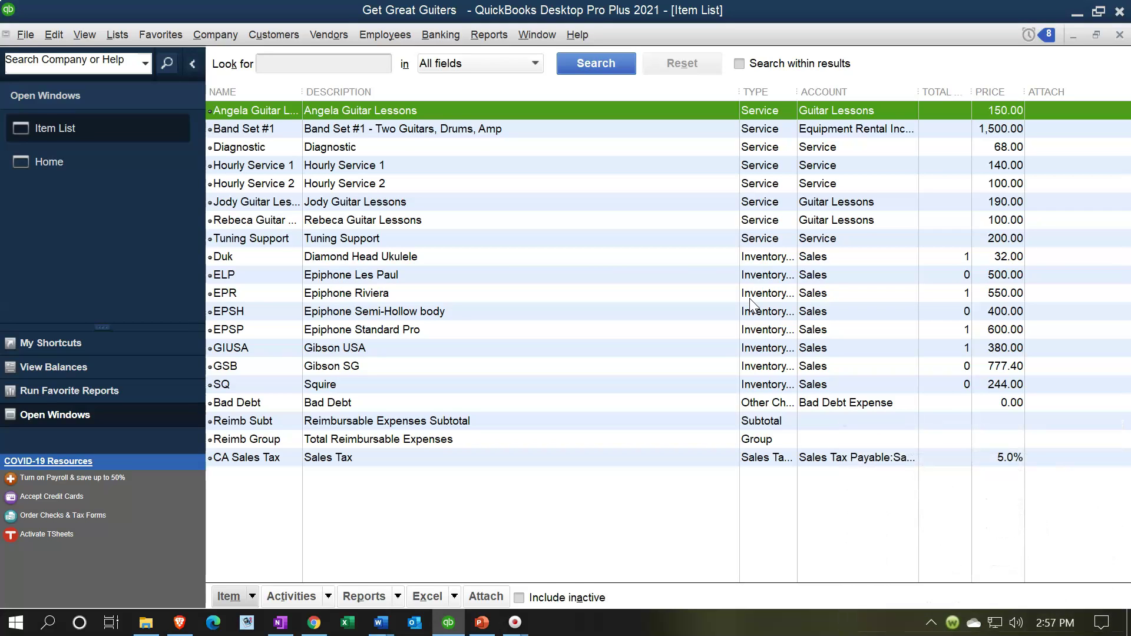
key("Down")
key("Down")
key("Down")
left_click_drag(302, 92, 404, 93)
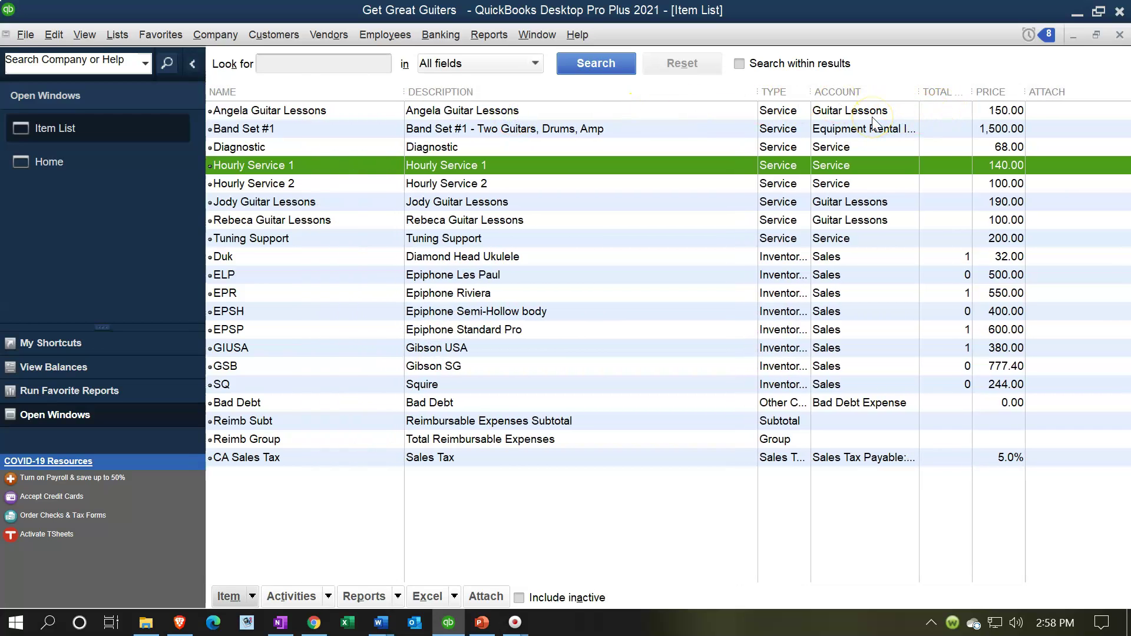
Step: Open the 150.00 guitar lessons service item for editing, review its description, rate, tax code and account, and close it
left_click(294, 109)
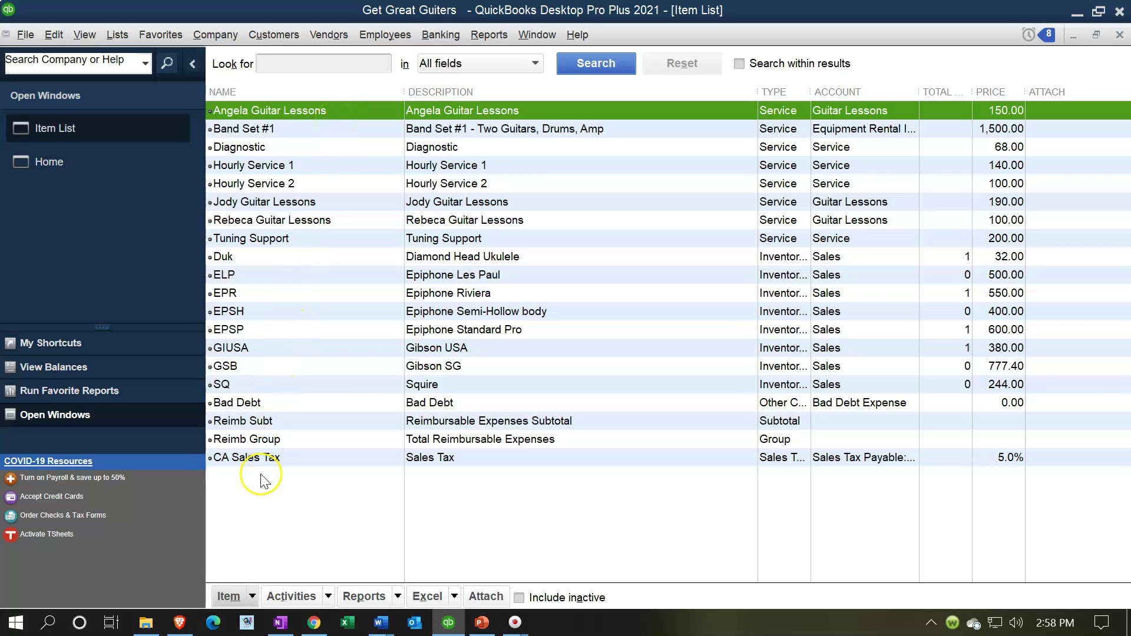
left_click(253, 596)
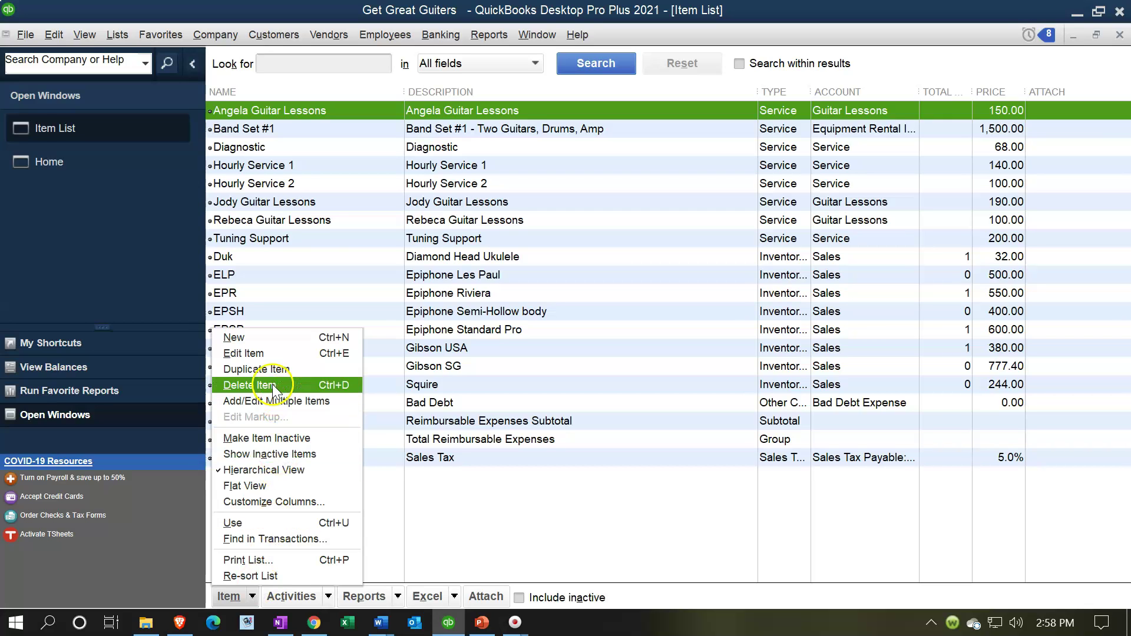
right_click(331, 112)
left_click(362, 173)
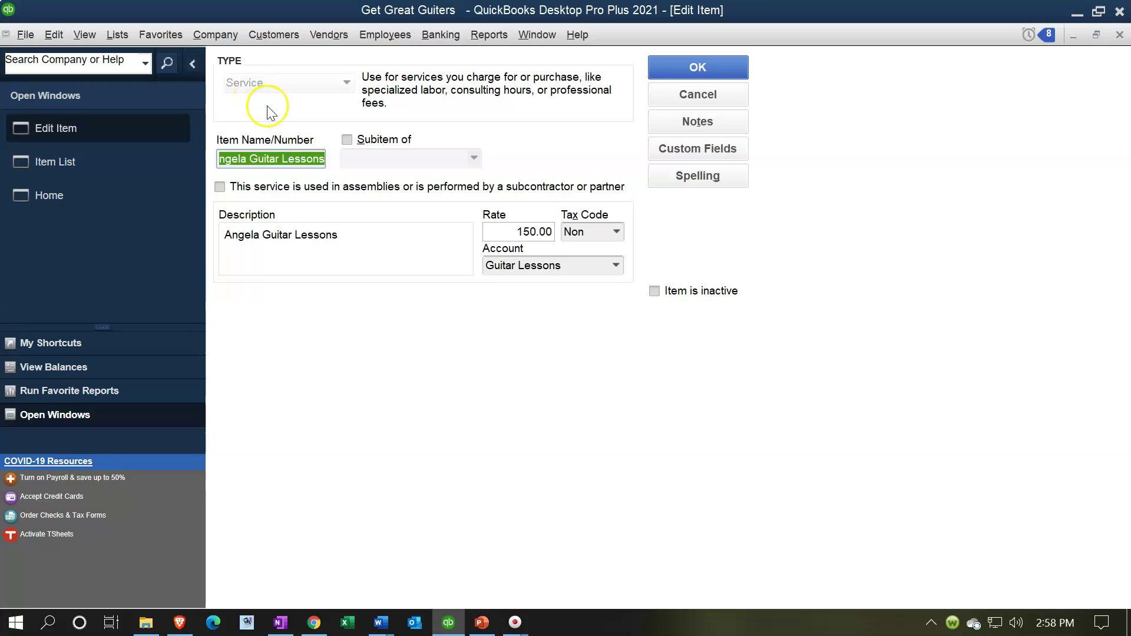
key("Tab")
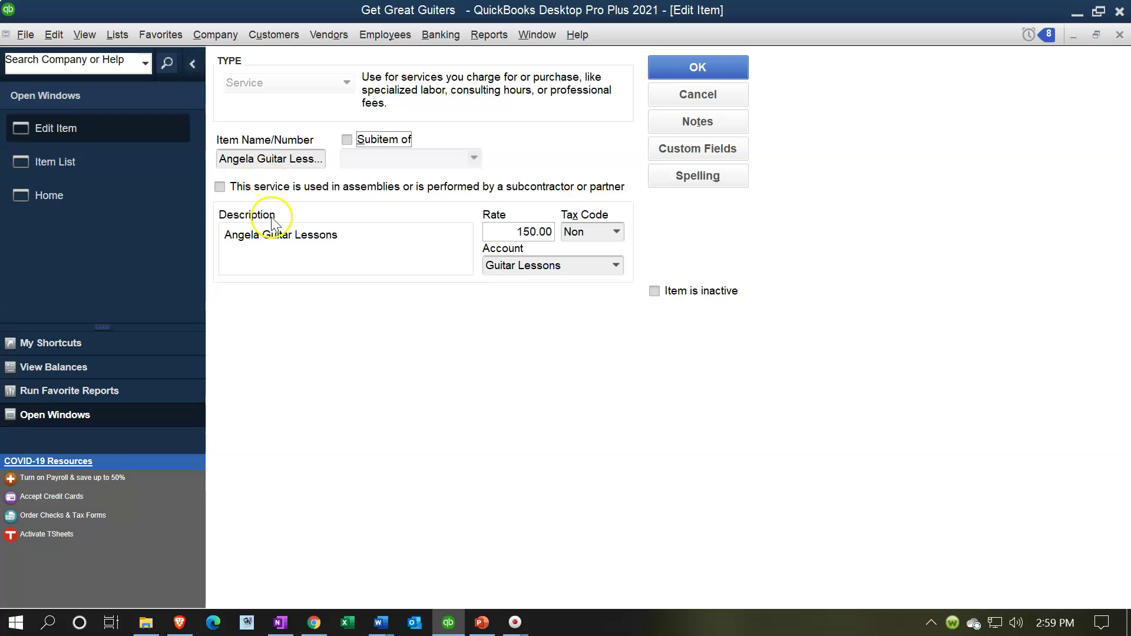
left_click(515, 225)
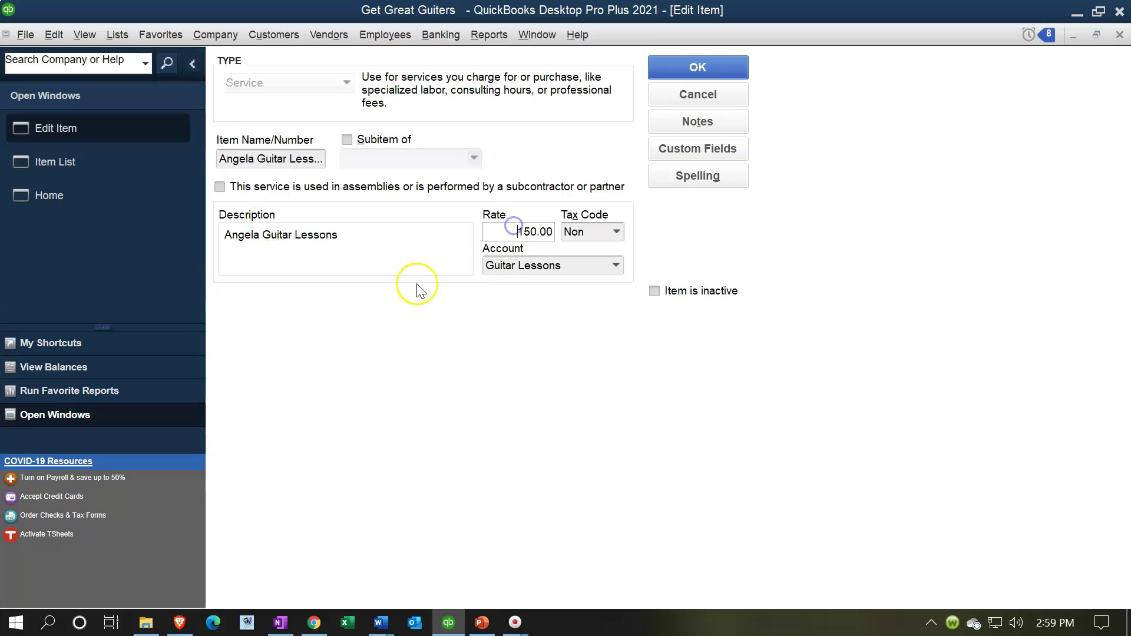
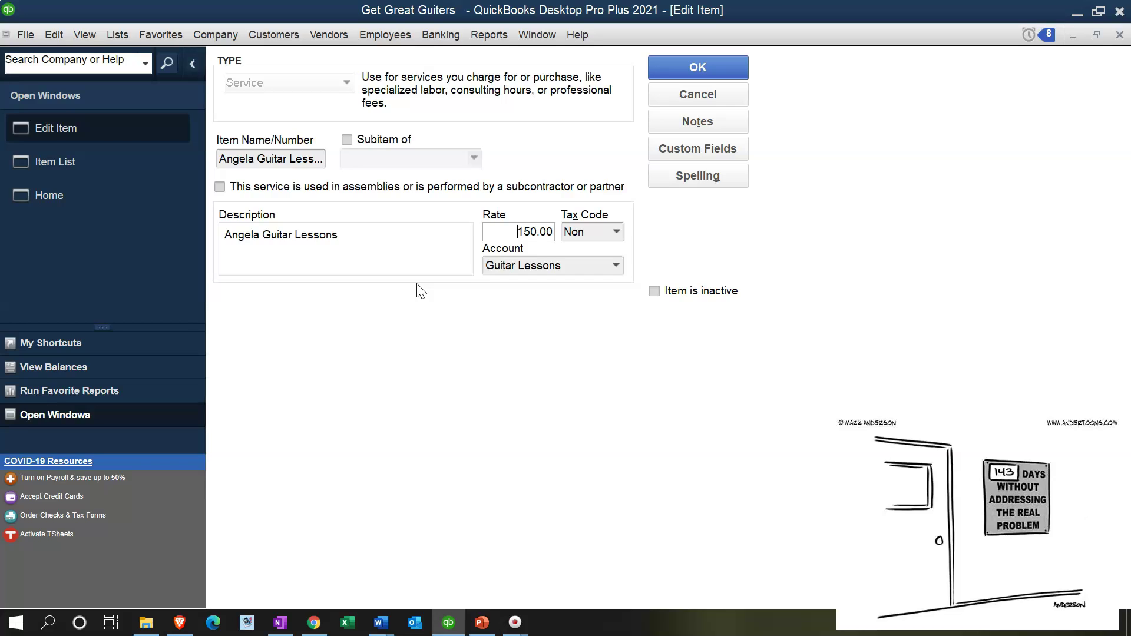
left_click(386, 264)
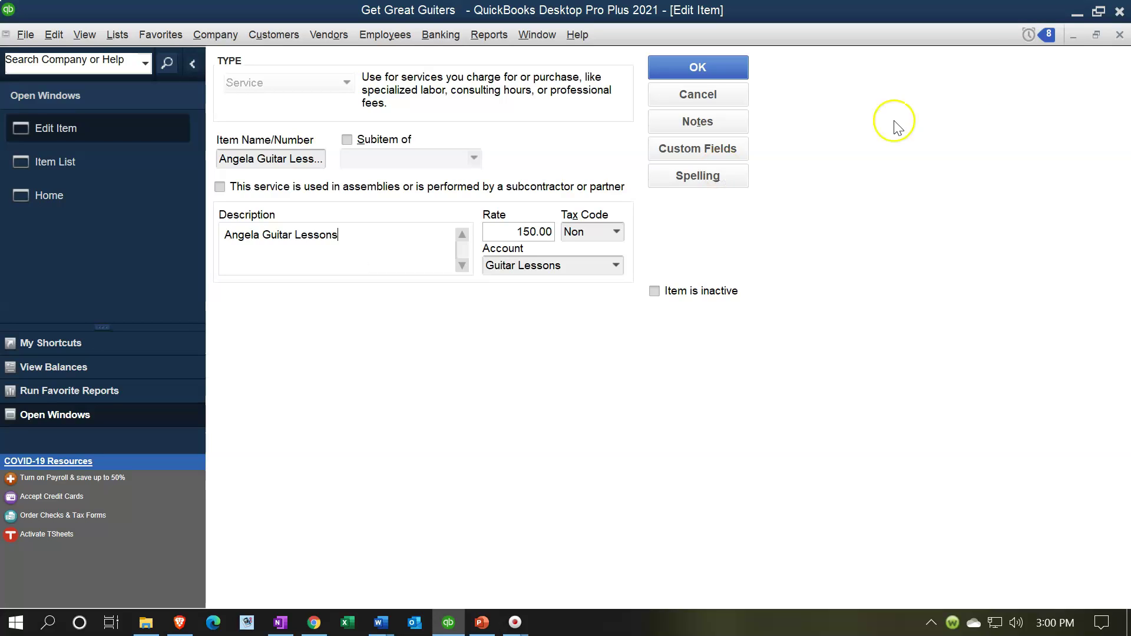
left_click(1118, 35)
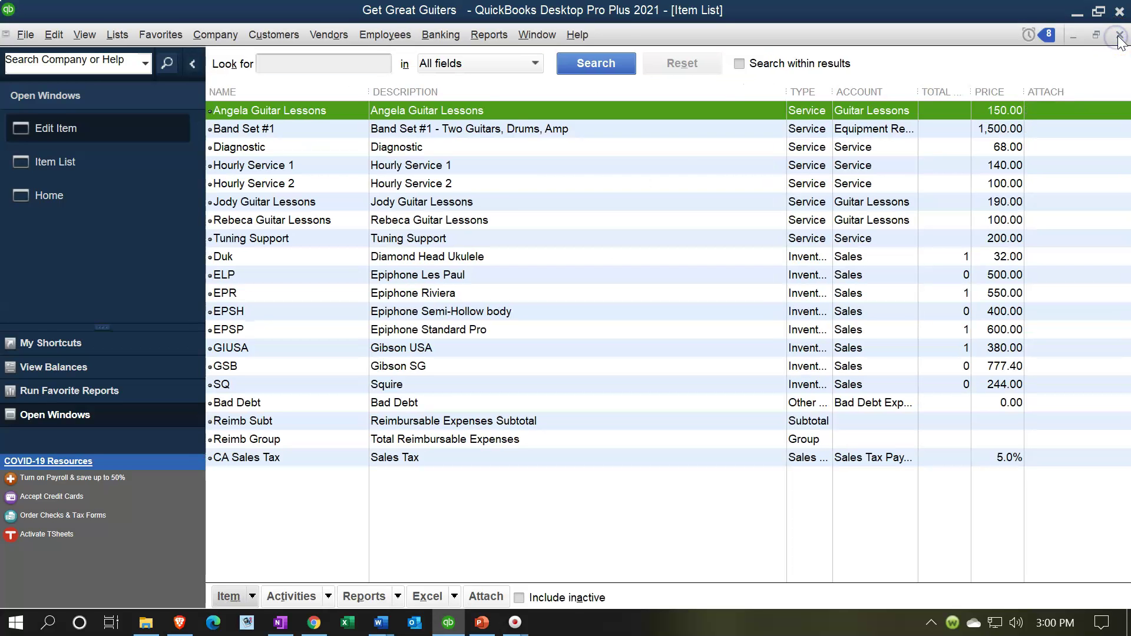
Step: Start a new invoice for the customer Anderson Guitars
left_click(73, 160)
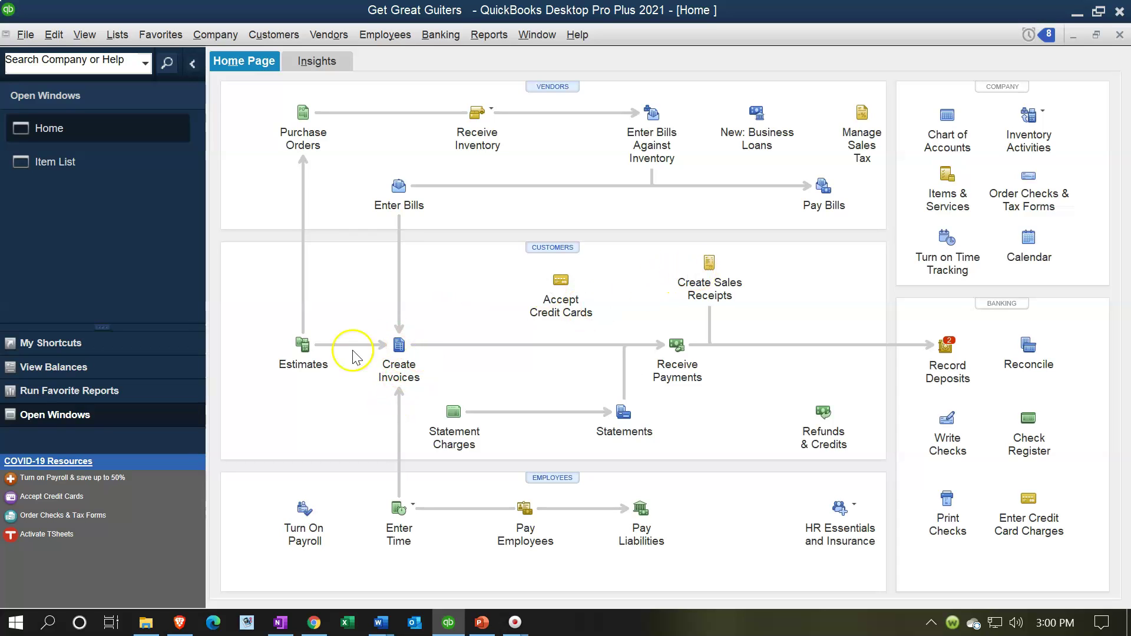
left_click(398, 347)
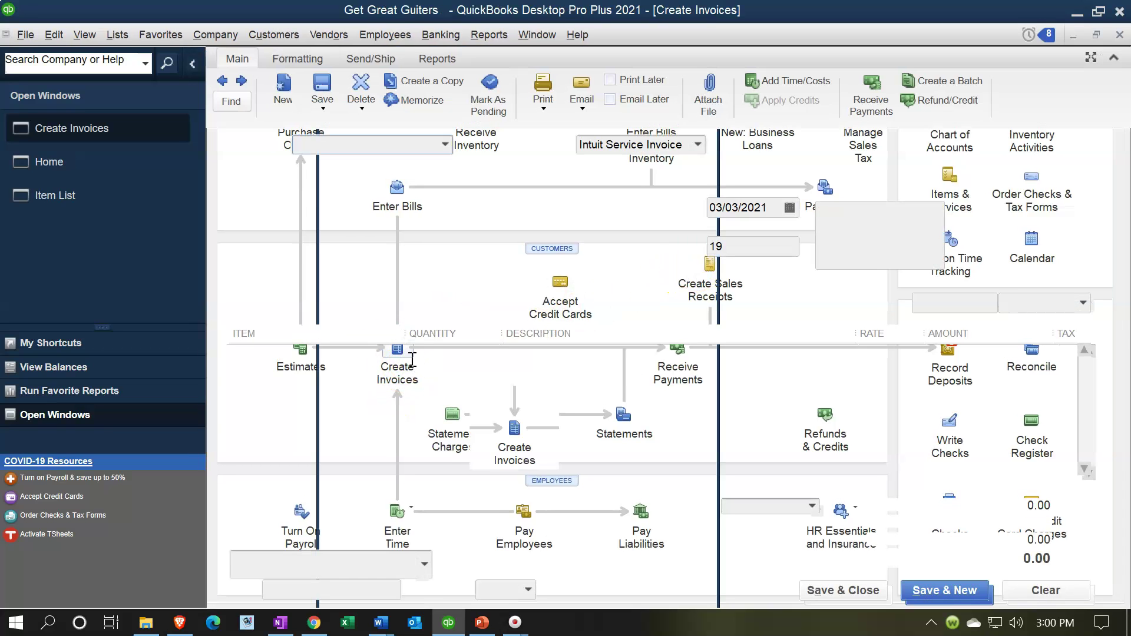
left_click(426, 325)
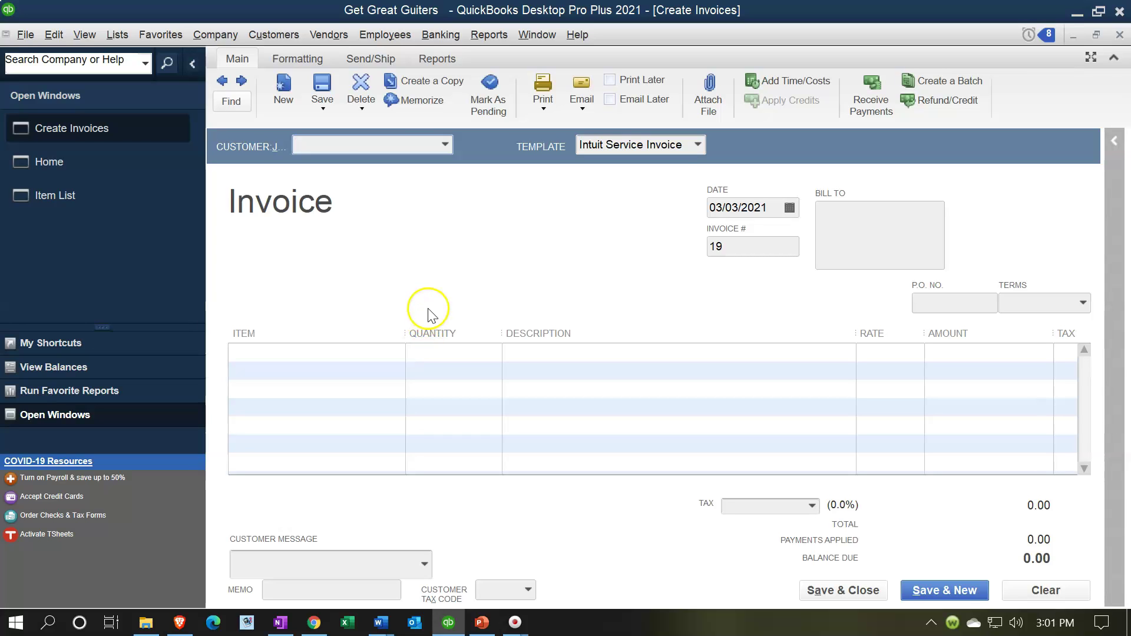
type("an")
key("Tab")
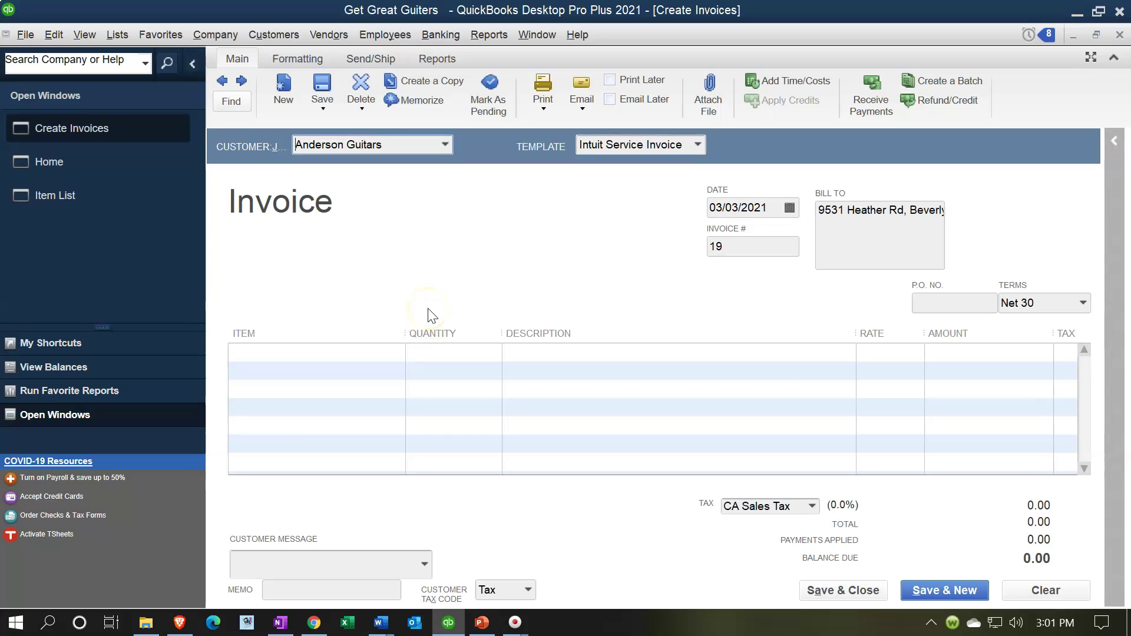
Step: Add the 150.00 guitar lessons service item to the invoice with quantity 4, and widen the Tax column
left_click(361, 352)
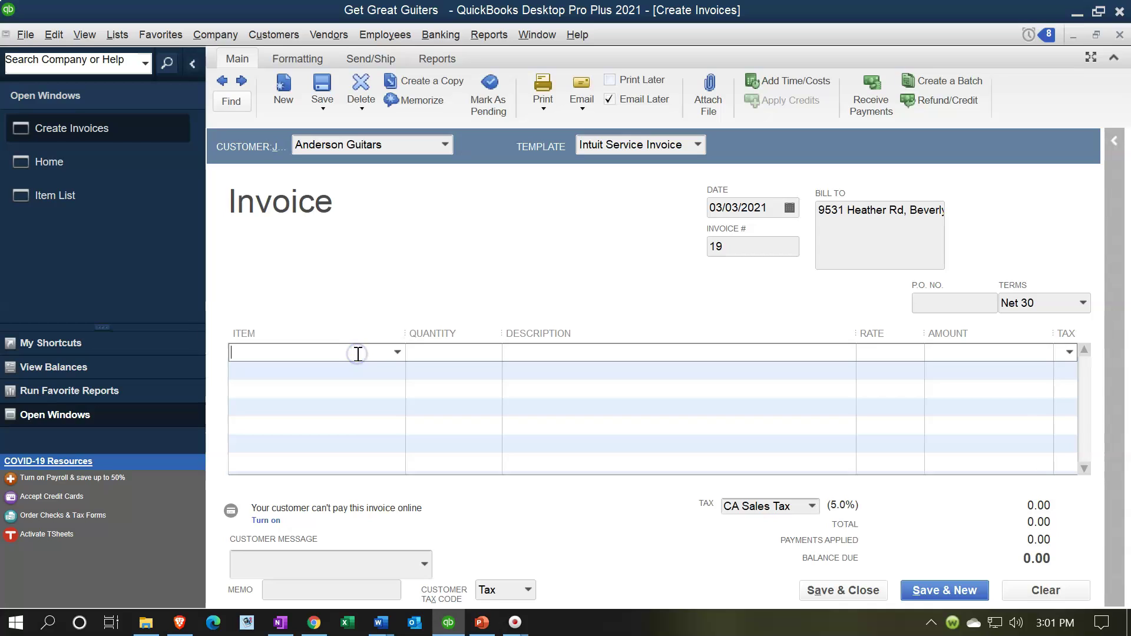
type("Angela Guitar Lessons")
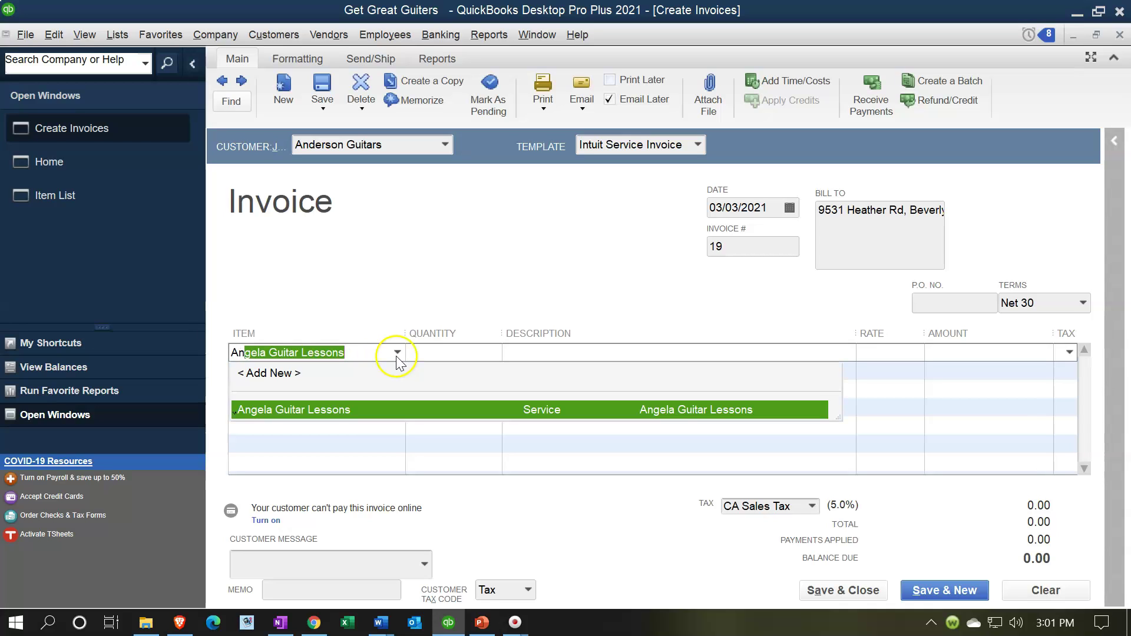
key("Tab")
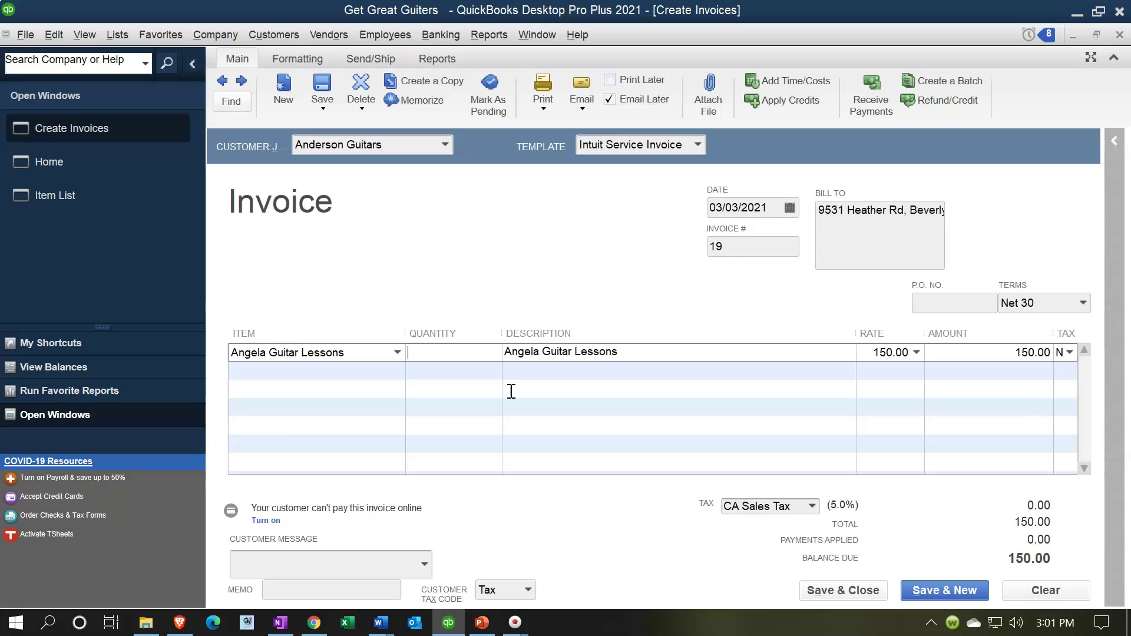
type("4")
key("Tab")
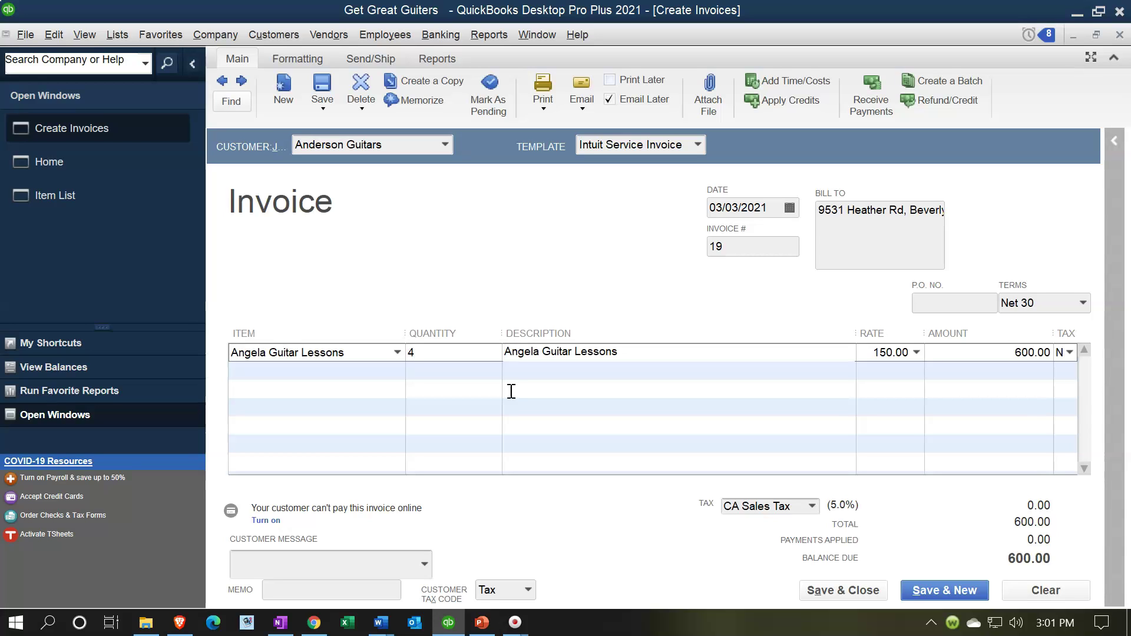
key("Tab")
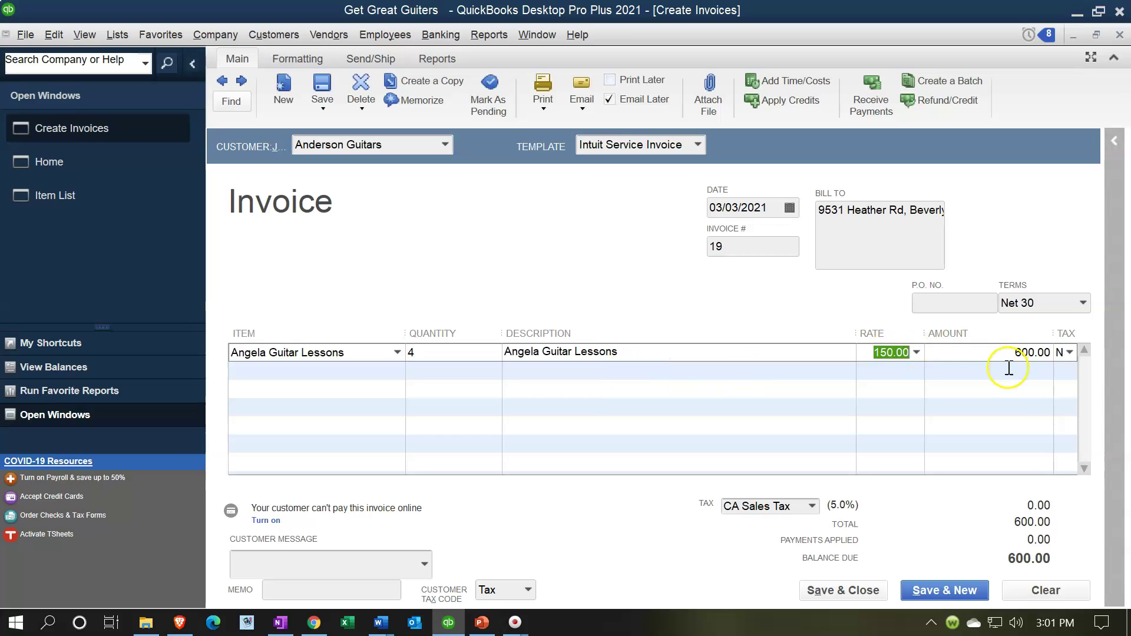
left_click_drag(1054, 335, 1038, 335)
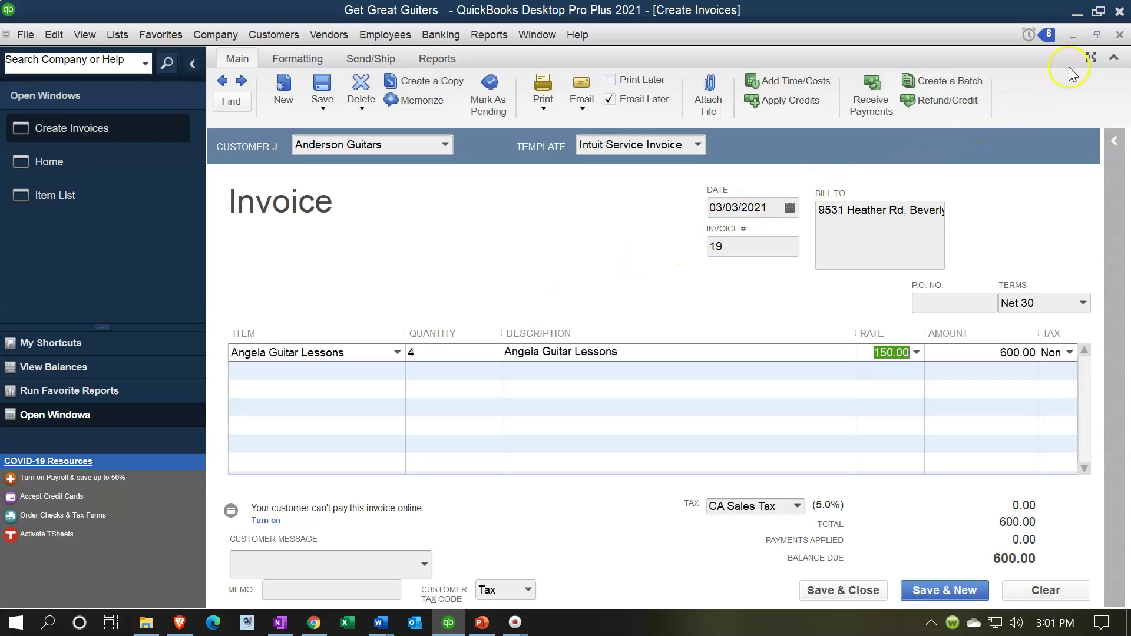
Step: Close the new invoice without recording it and return to the item list
left_click(1118, 37)
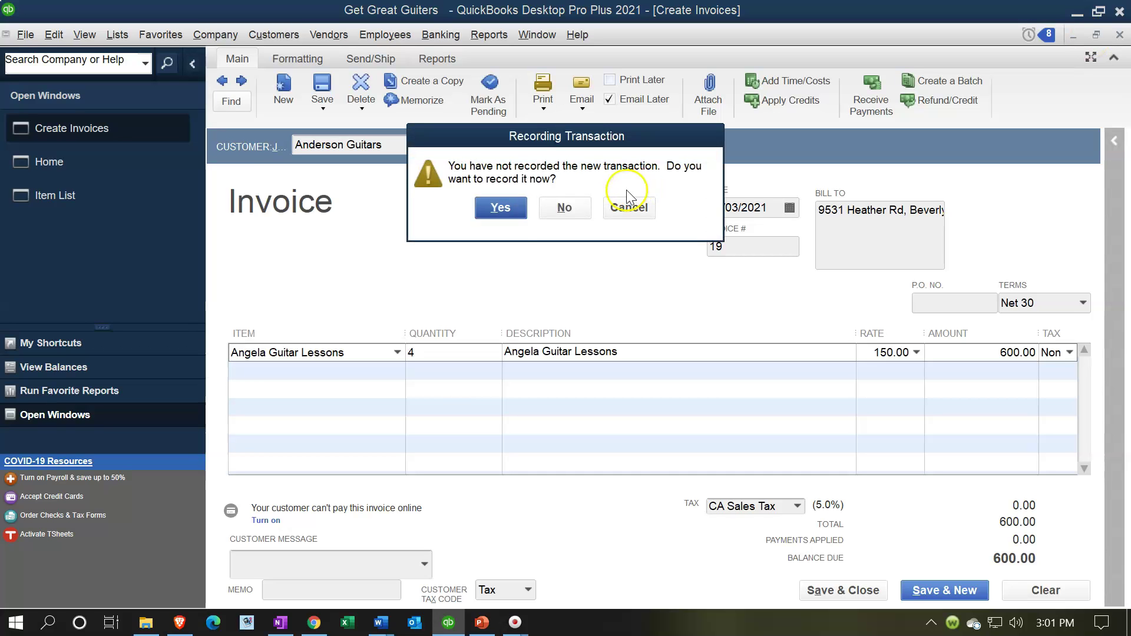
left_click(564, 207)
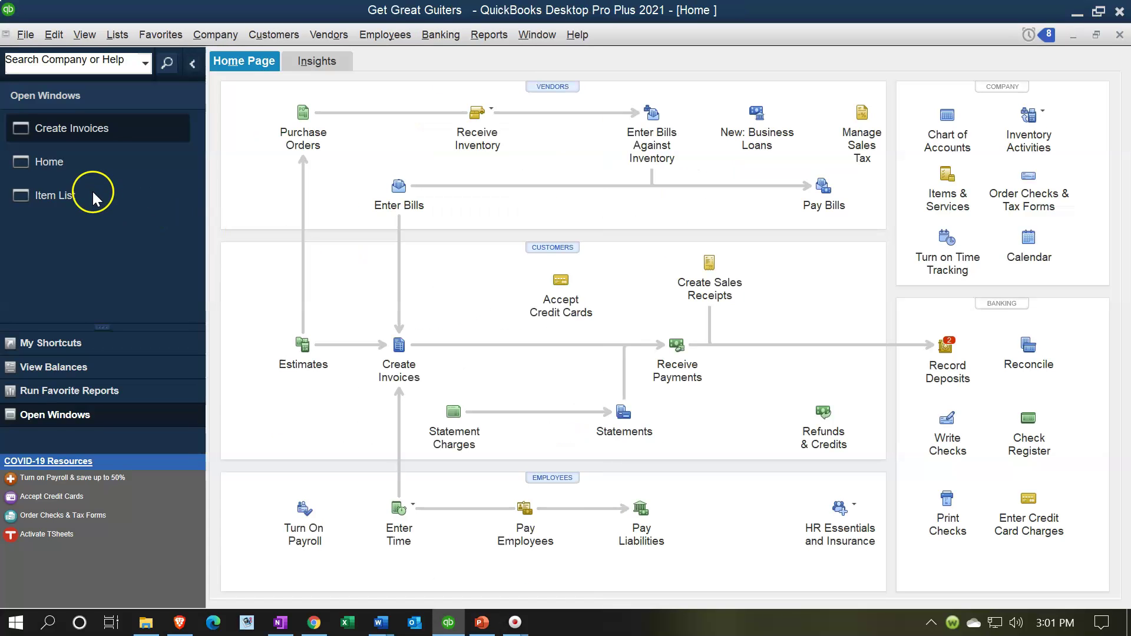
left_click(65, 163)
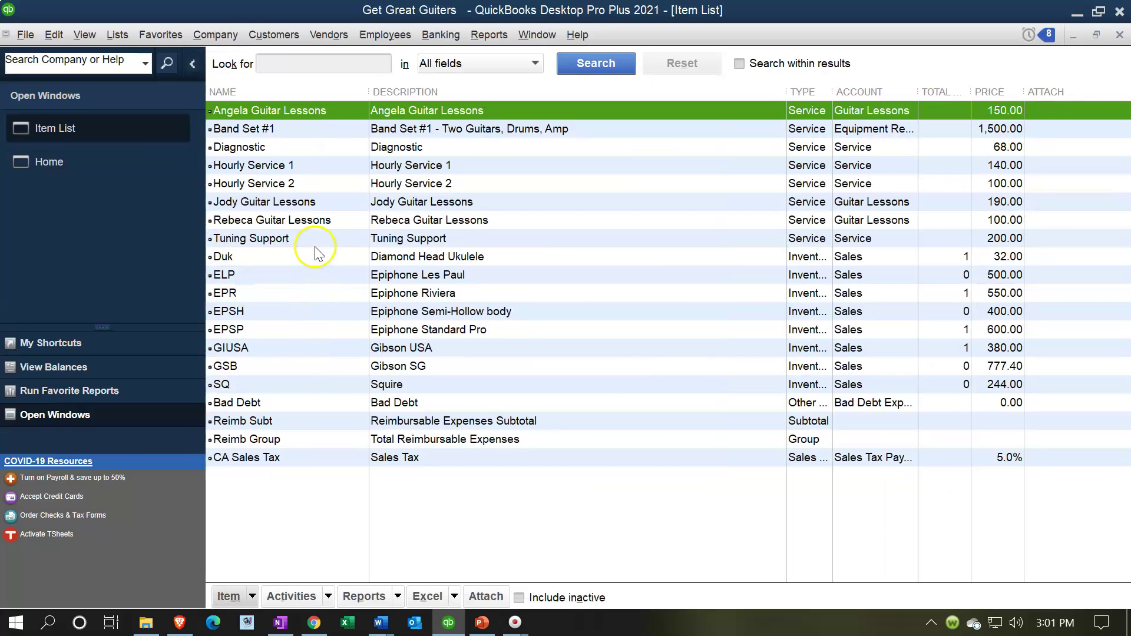
Step: Open the 150.00 guitar lessons service item for editing, review its rate, tax code and account, and close it
right_click(324, 114)
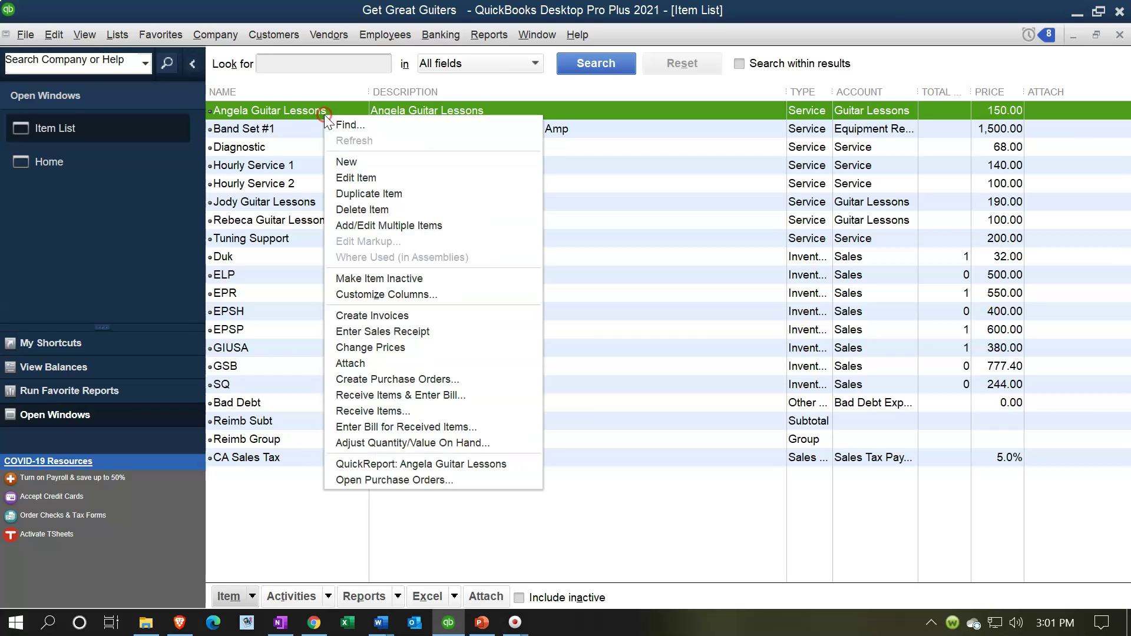
left_click(344, 177)
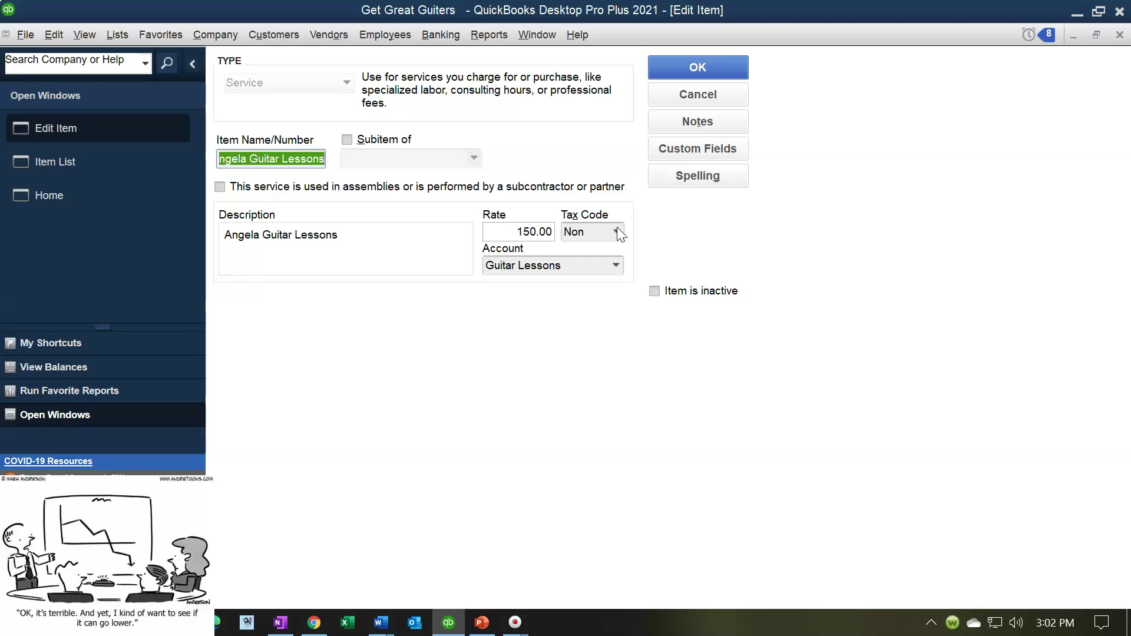
left_click(1119, 35)
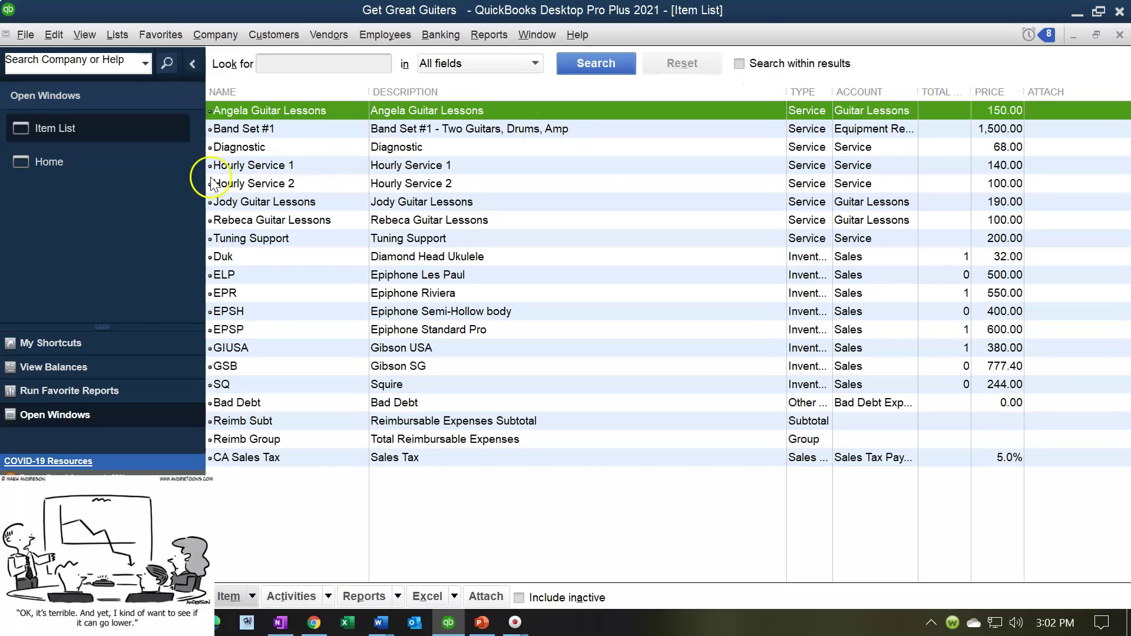
Step: Start a new invoice for the customer Anderson Guitars from the home page
left_click(61, 164)
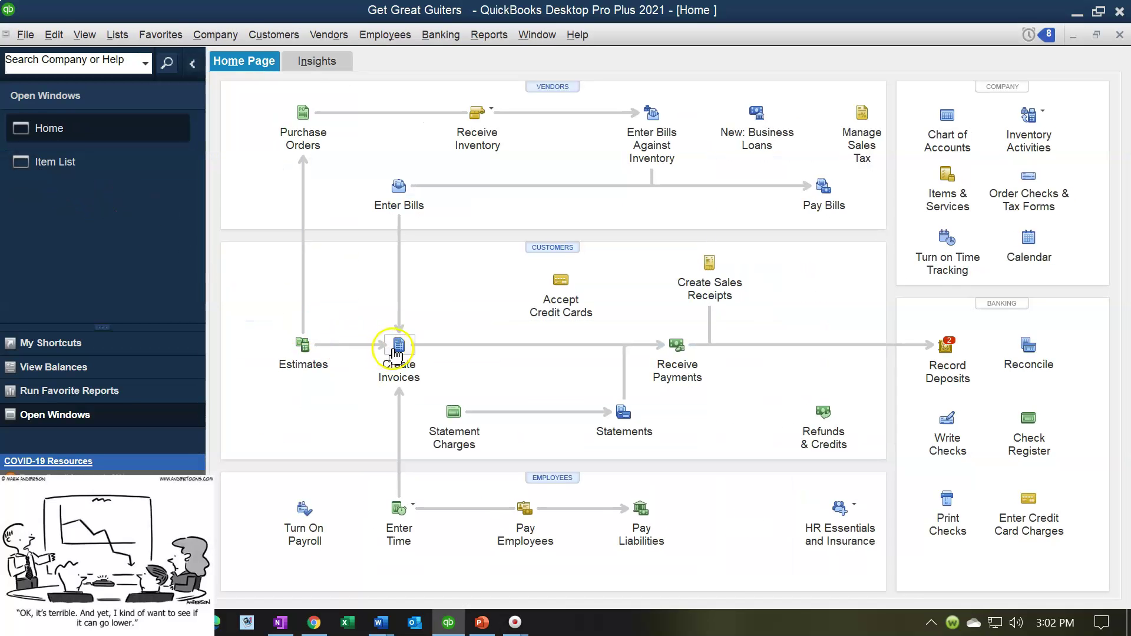
left_click(397, 348)
type("Anderson Guitars")
key("Tab")
Step: Add the 150.00 guitar lessons service item to the invoice with quantity 4, and close the invoice without recording it
left_click(391, 351)
type("Angela Guitar Lessons")
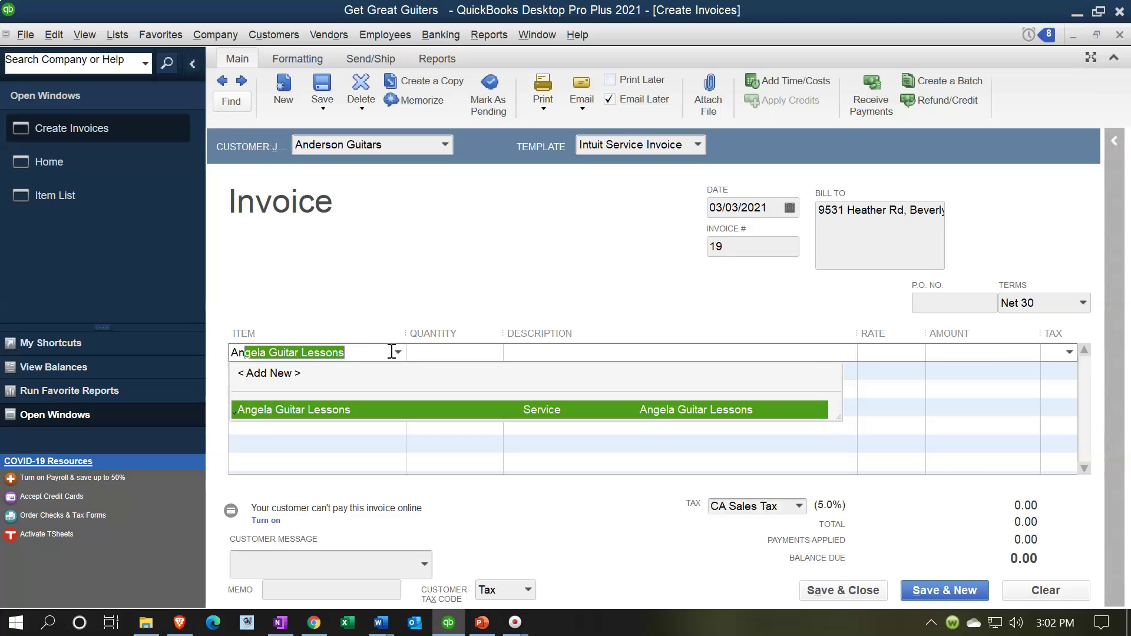
key("Tab")
type("4")
key("Tab")
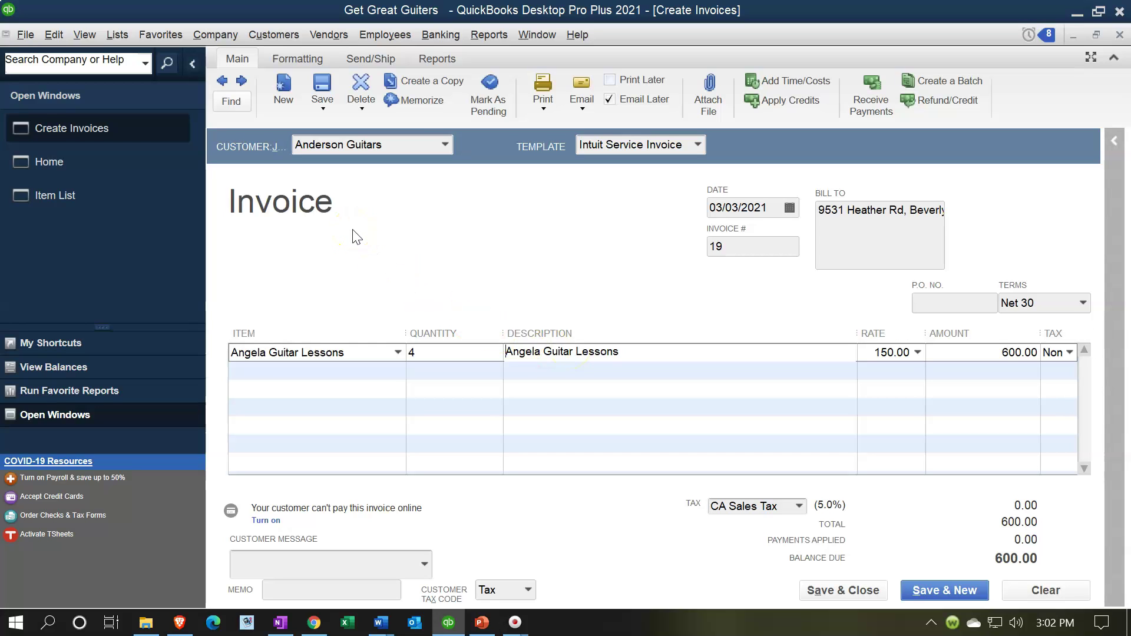
left_click(526, 351)
left_click(1119, 35)
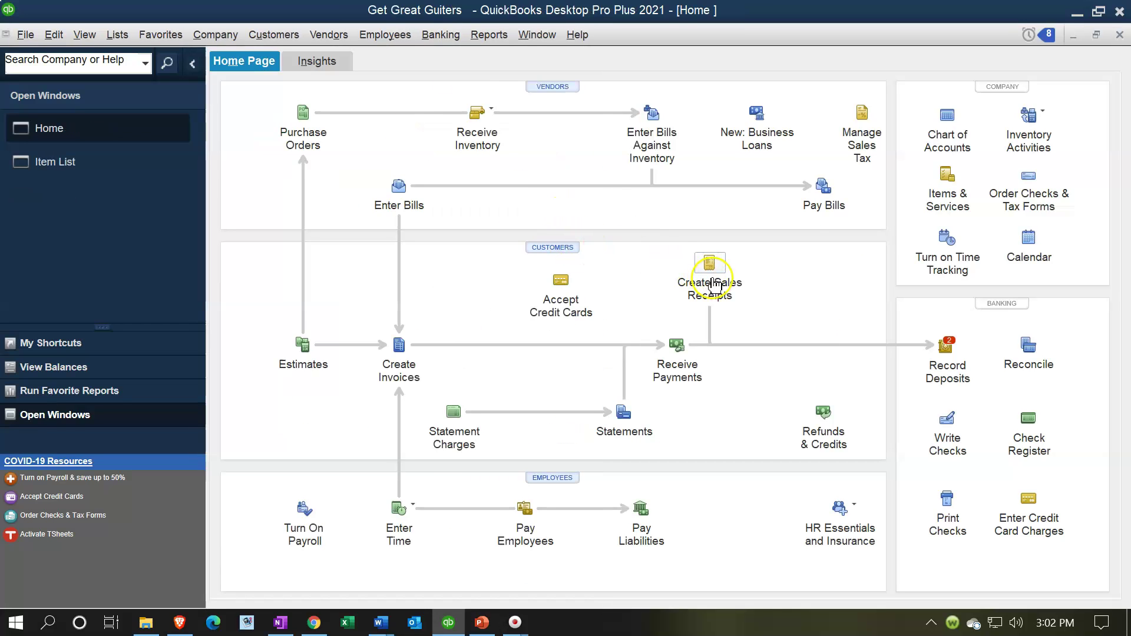
Step: Open a blank sales receipt form to view it, close it, and return to the item list
left_click(712, 284)
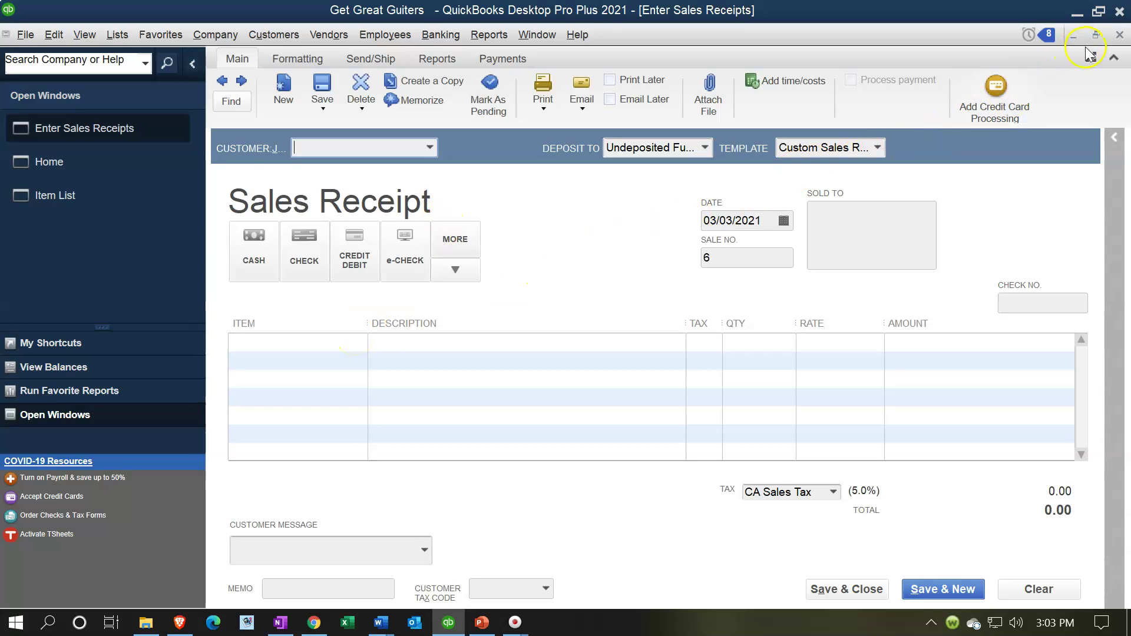
left_click(1119, 36)
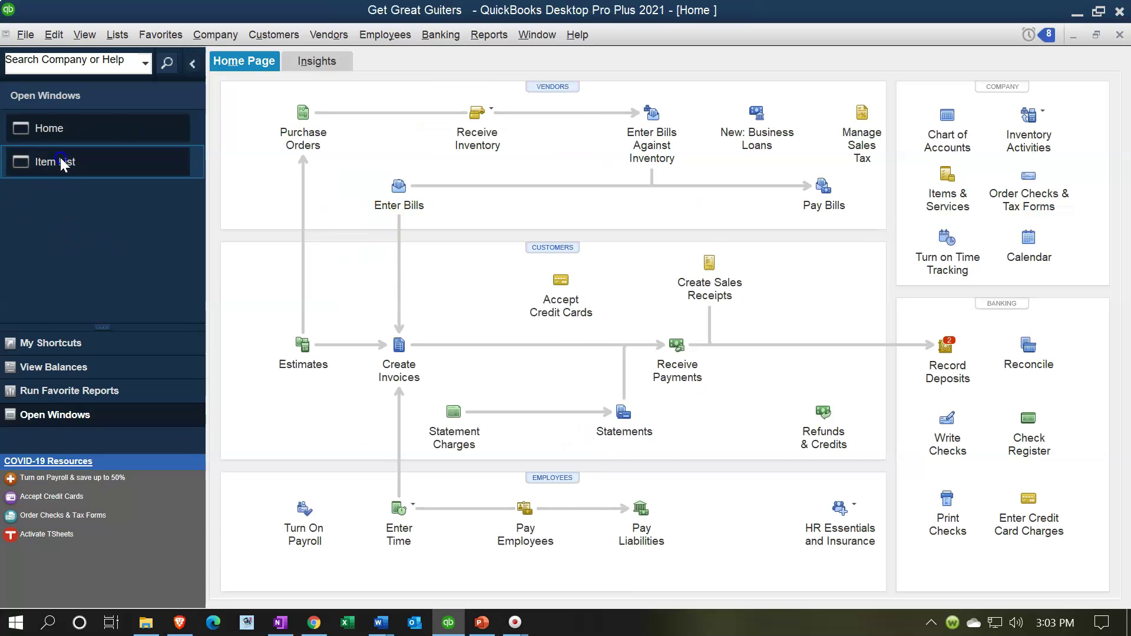
left_click(60, 157)
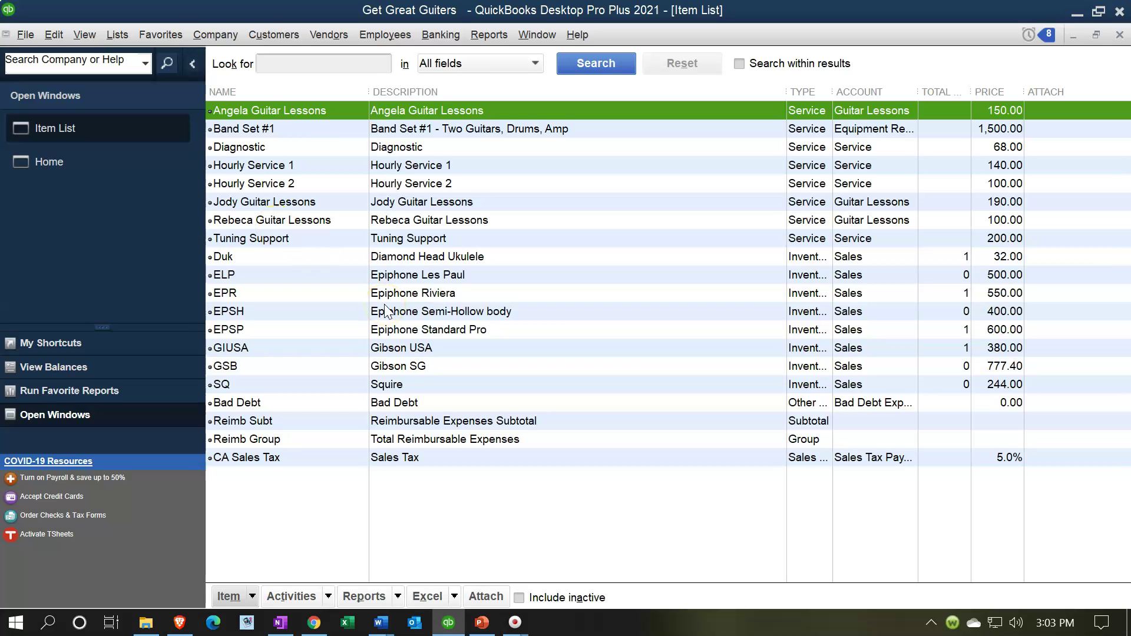
Step: Open the EPR (Epiphone Riviera) inventory item for editing and review its purchase description and cost
left_click(400, 293)
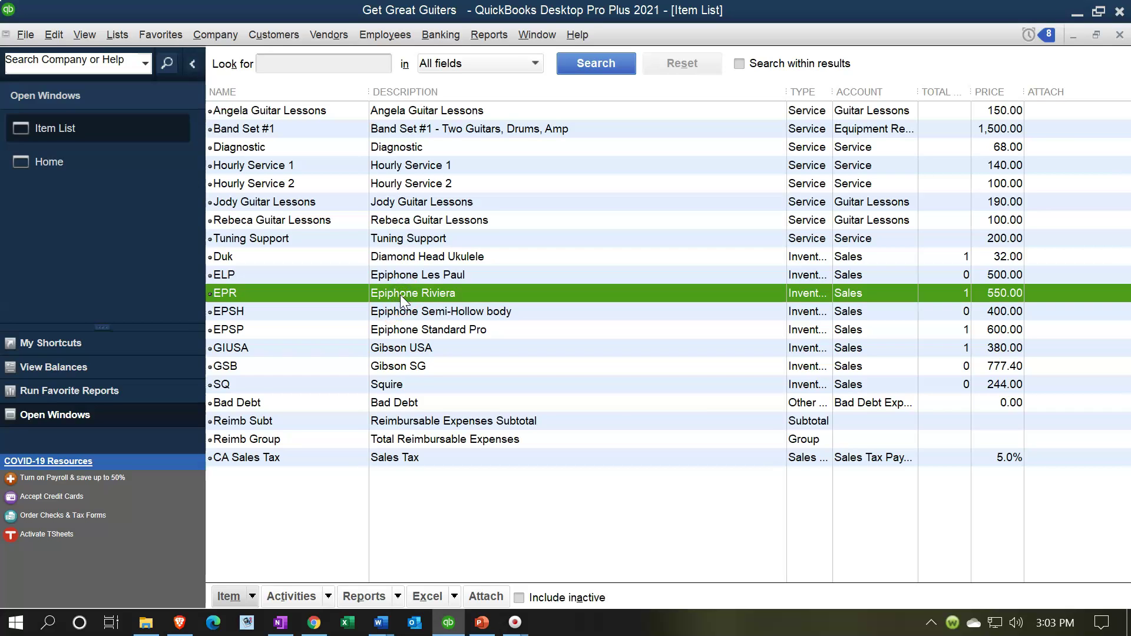
right_click(445, 289)
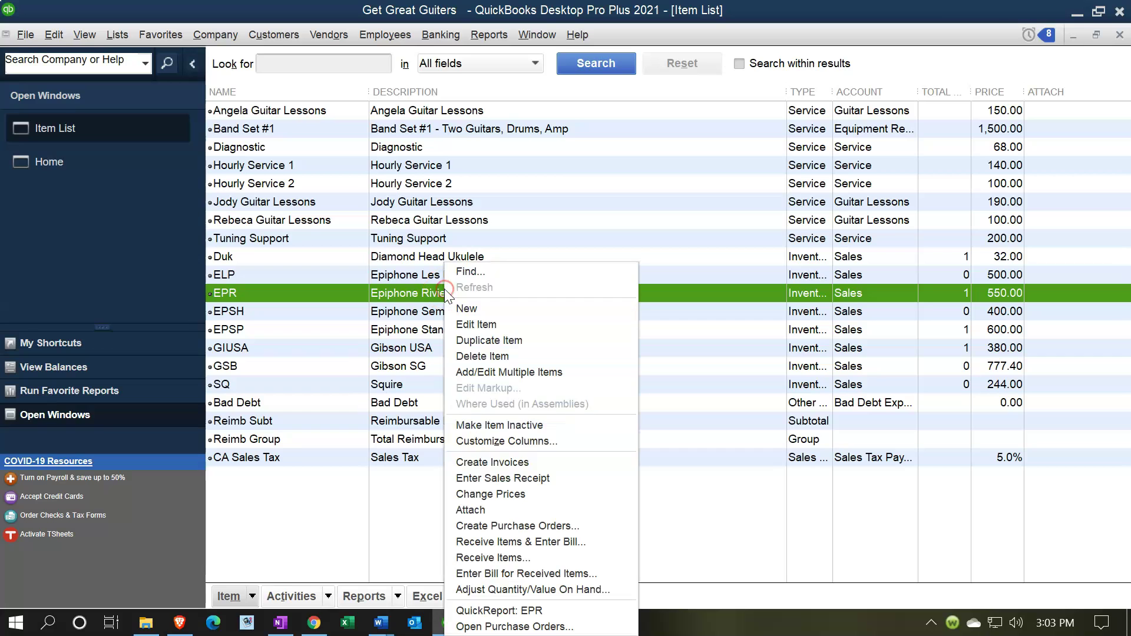
left_click(459, 325)
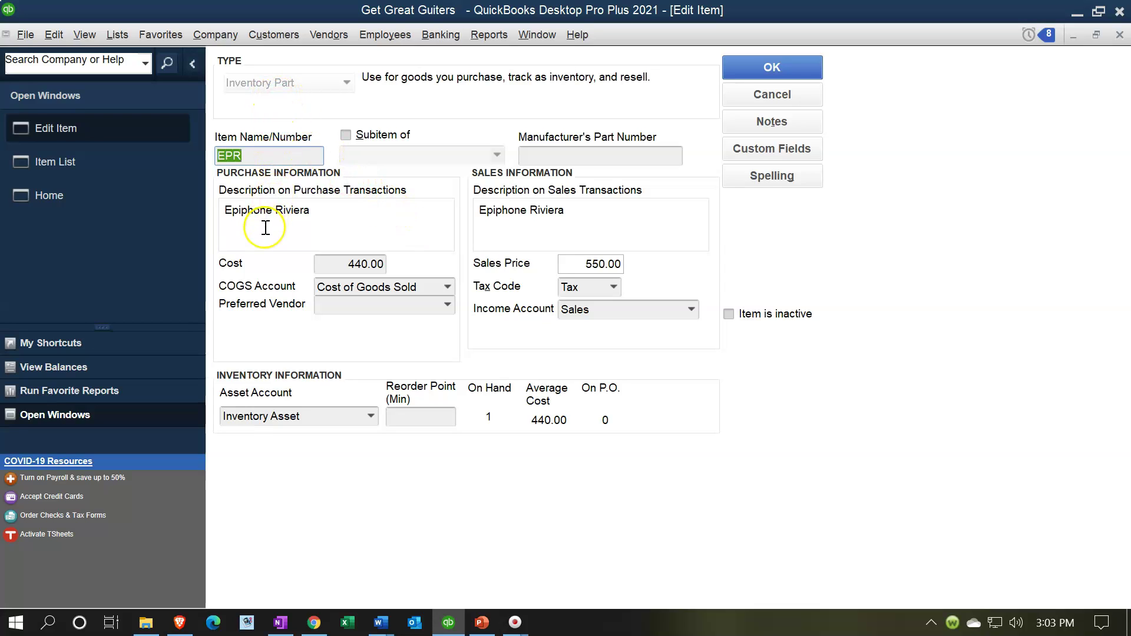
key("Tab")
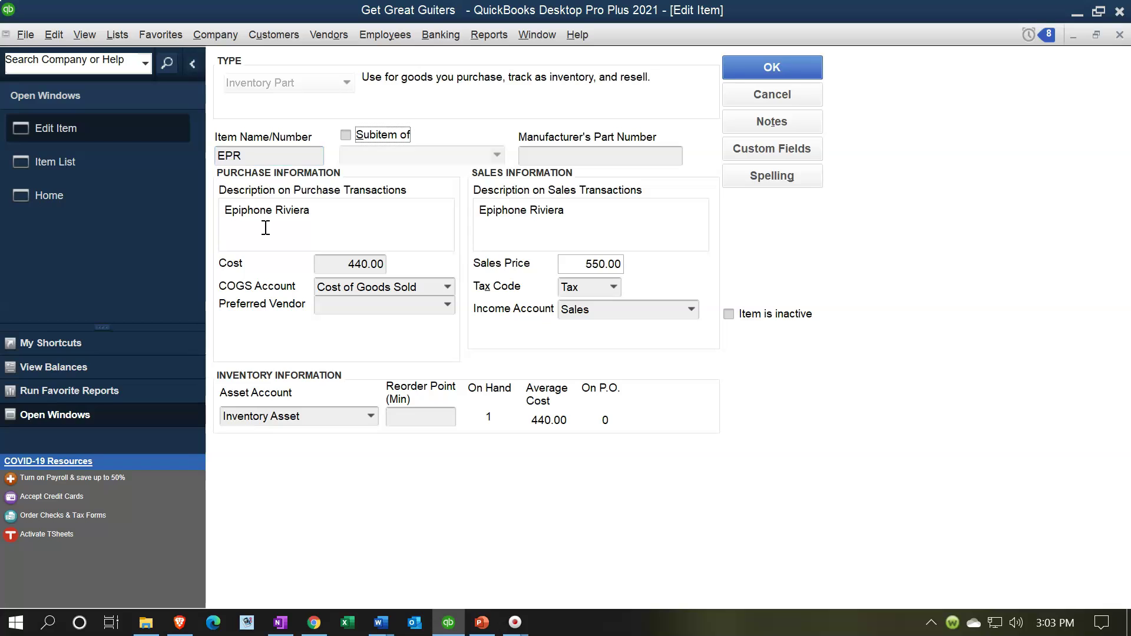
key("Tab")
key("Tab")
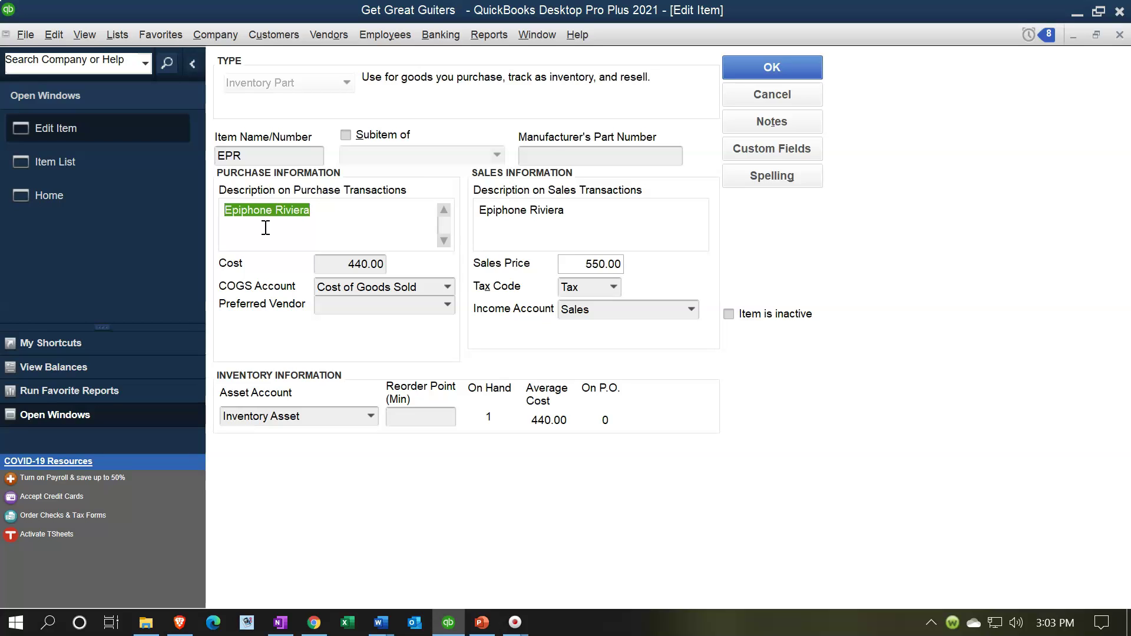
key("Tab")
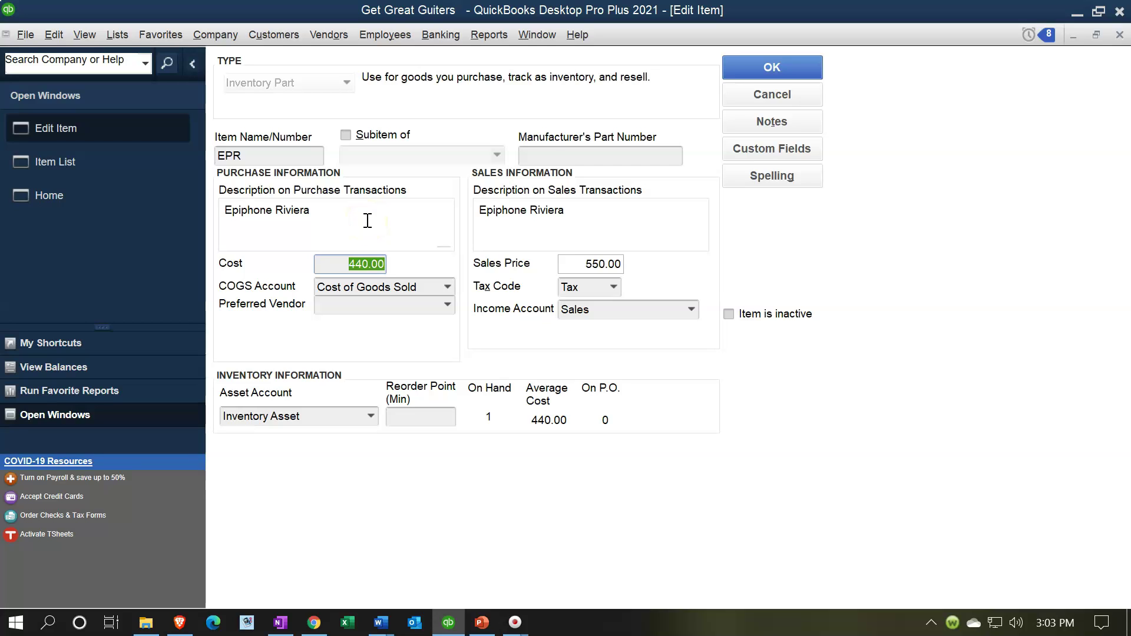
Step: Review the EPR item's sales description, cost, sales price and income account, and close the item
left_click(583, 216)
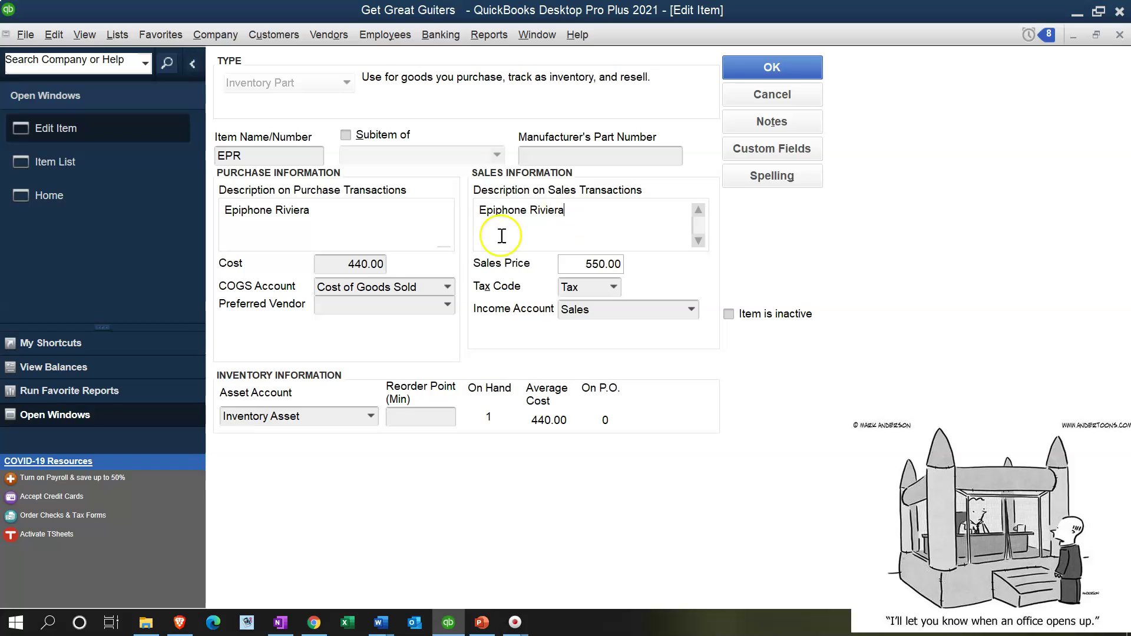
left_click(353, 264)
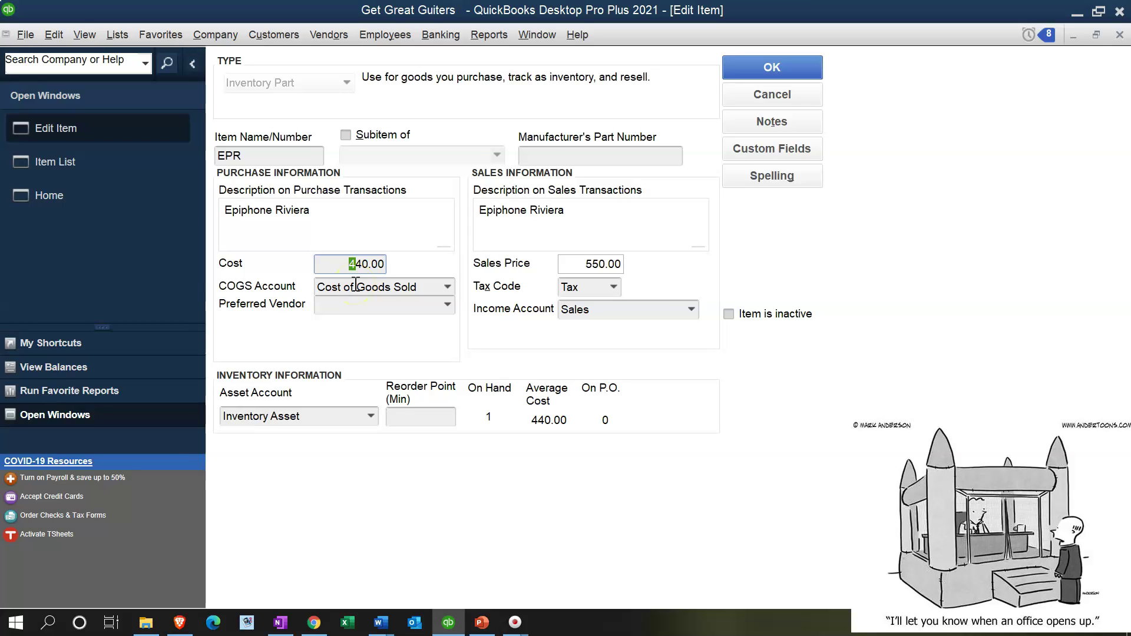
left_click(591, 264)
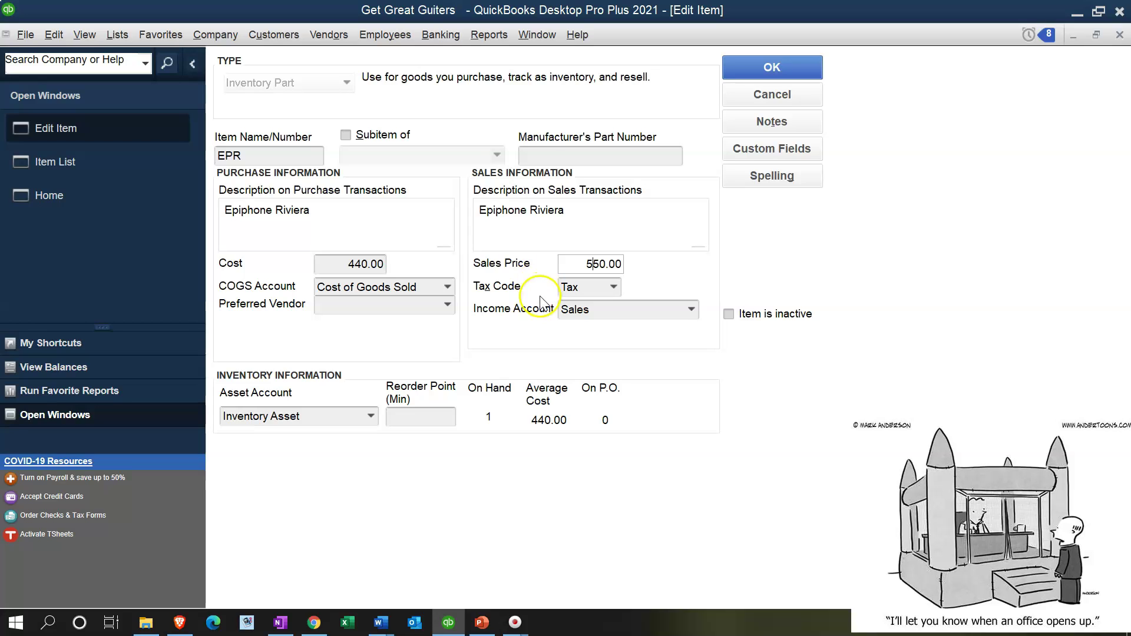
left_click(577, 328)
left_click(1119, 34)
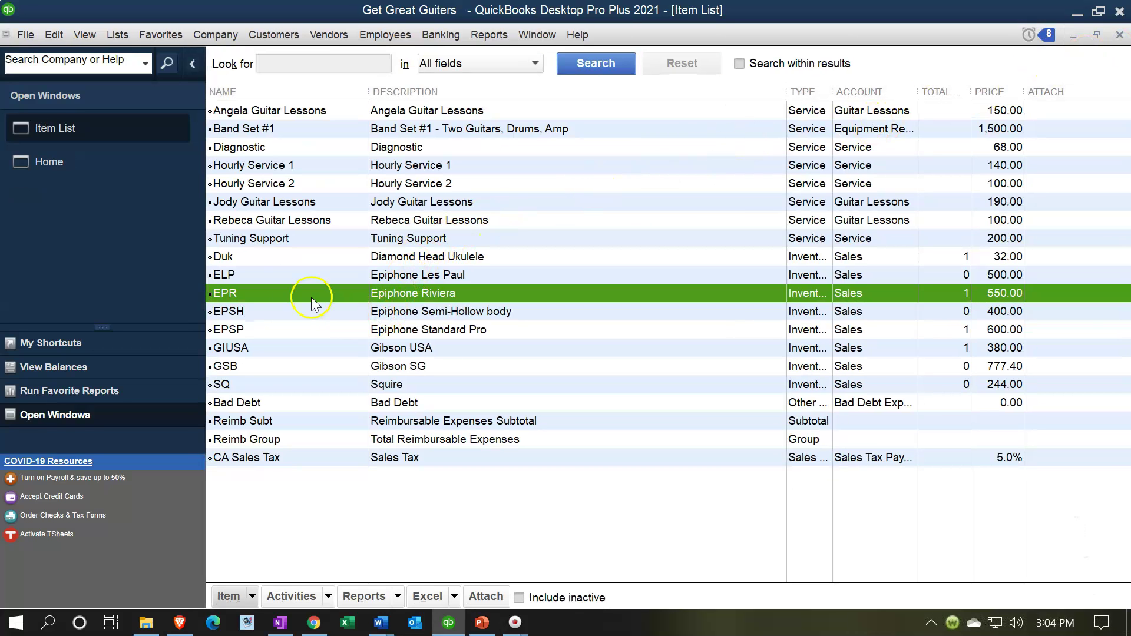
Step: Start a new sales receipt for the customer Anderson Guitars from the home page
left_click(51, 172)
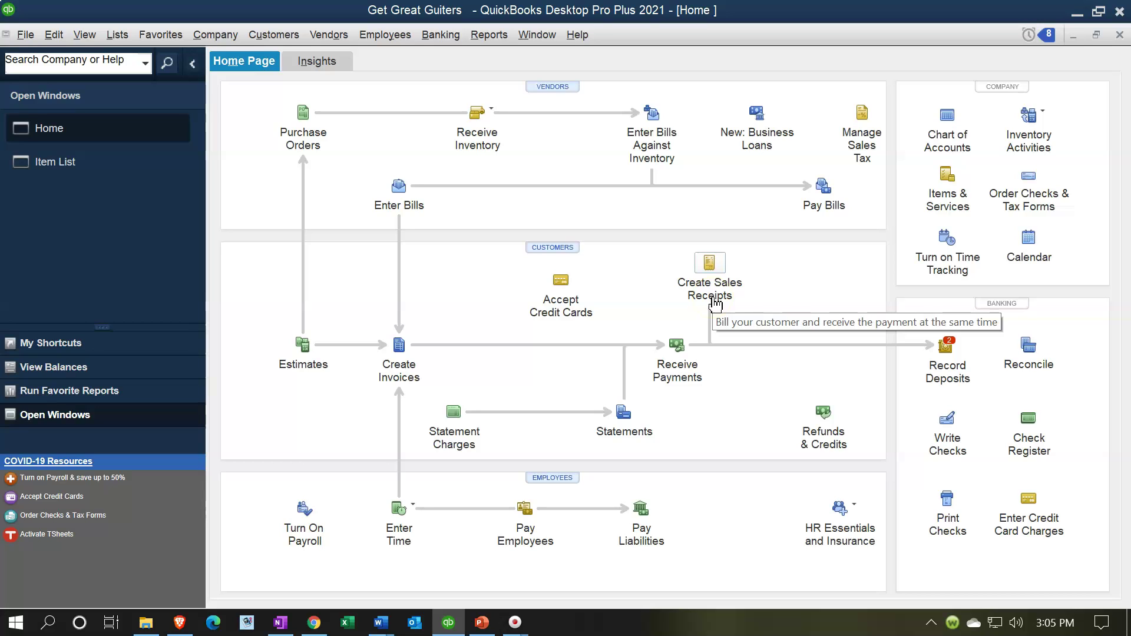
left_click(709, 264)
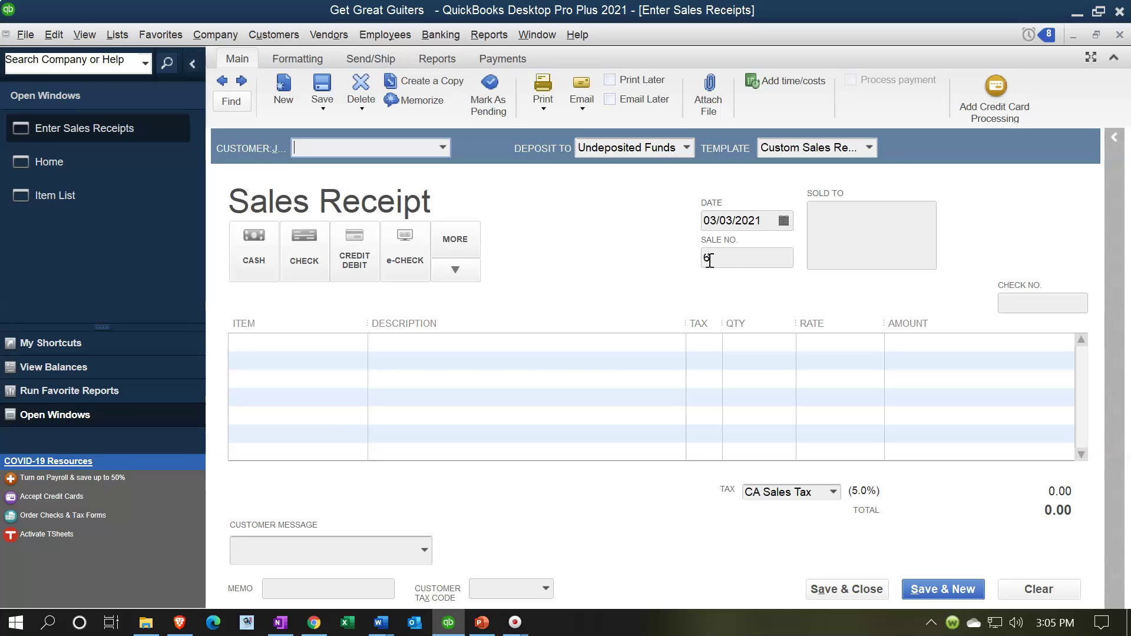
type("Anderson Guitars")
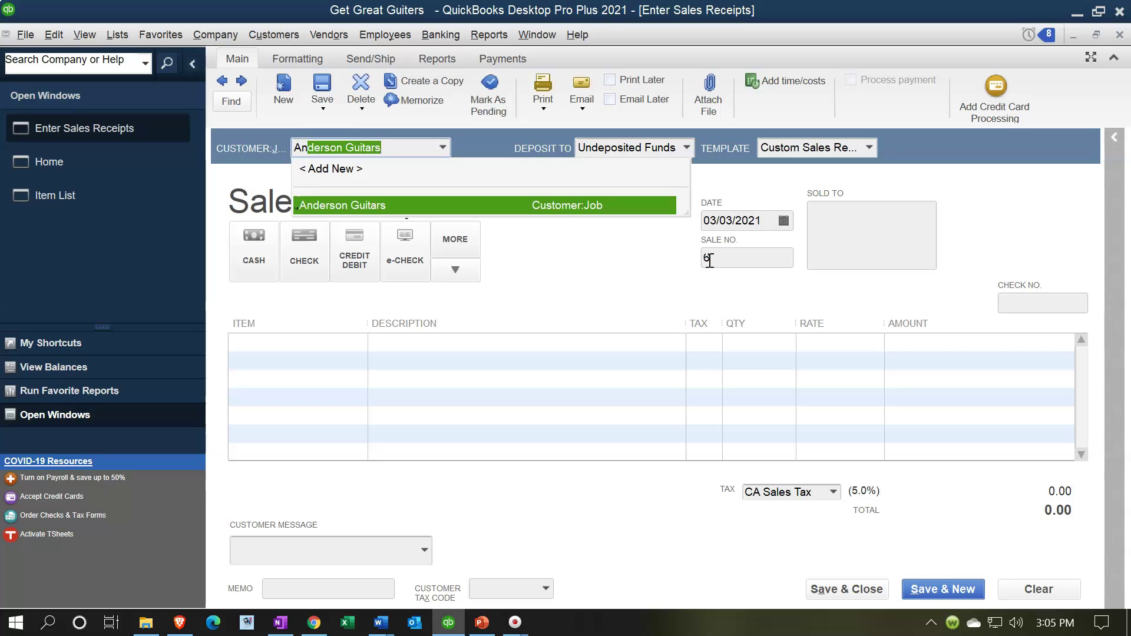
key("Tab")
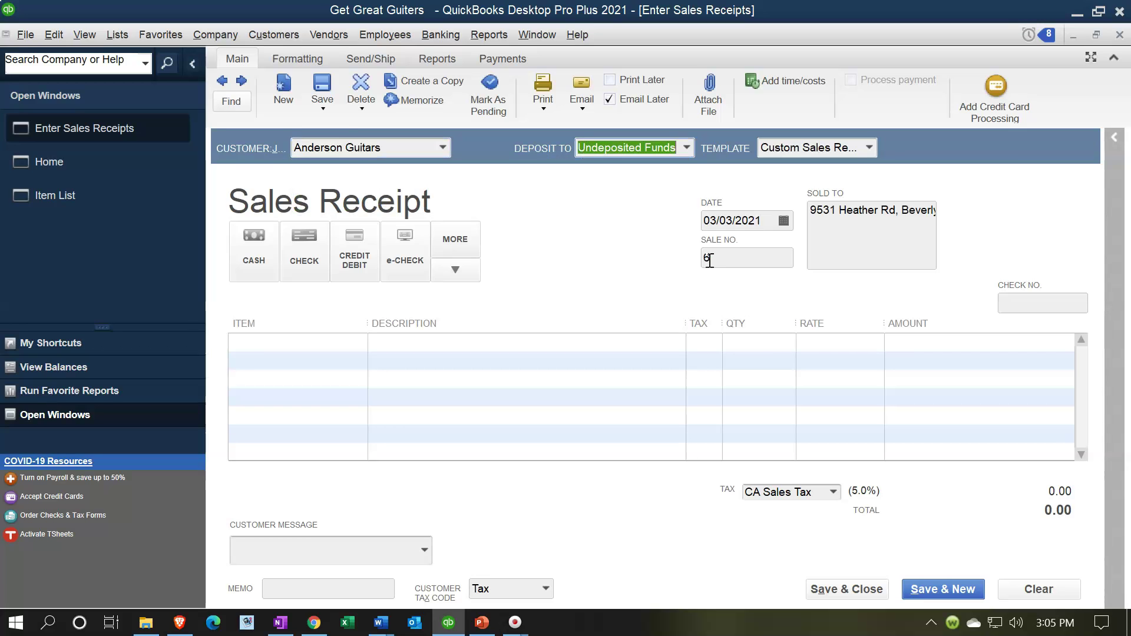
Step: Add the inventory item ELP (Epiphone Les Paul) to the first line of the sales receipt
key("Tab")
key("Tab")
key("Tab")
key("Tab")
key("Tab")
key("Tab")
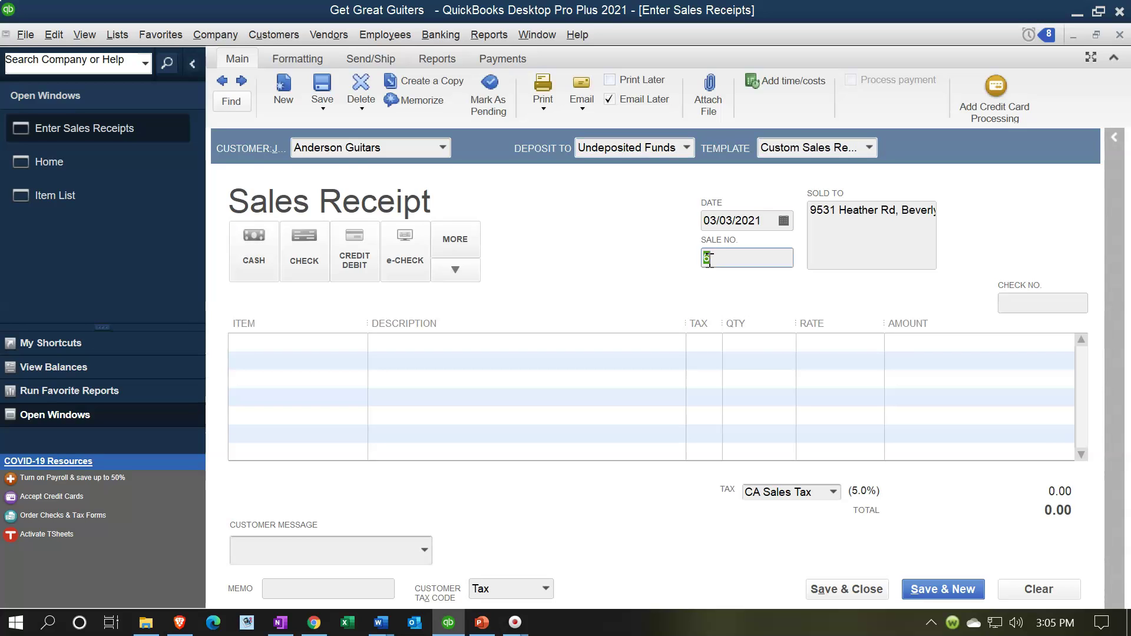
key("Tab")
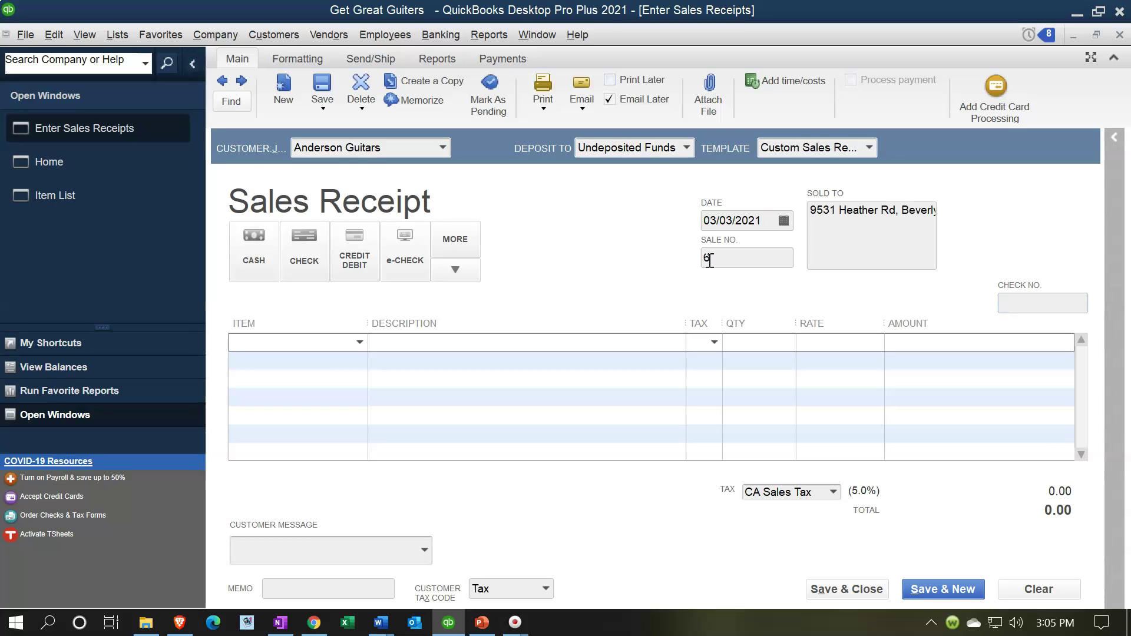
left_click(360, 342)
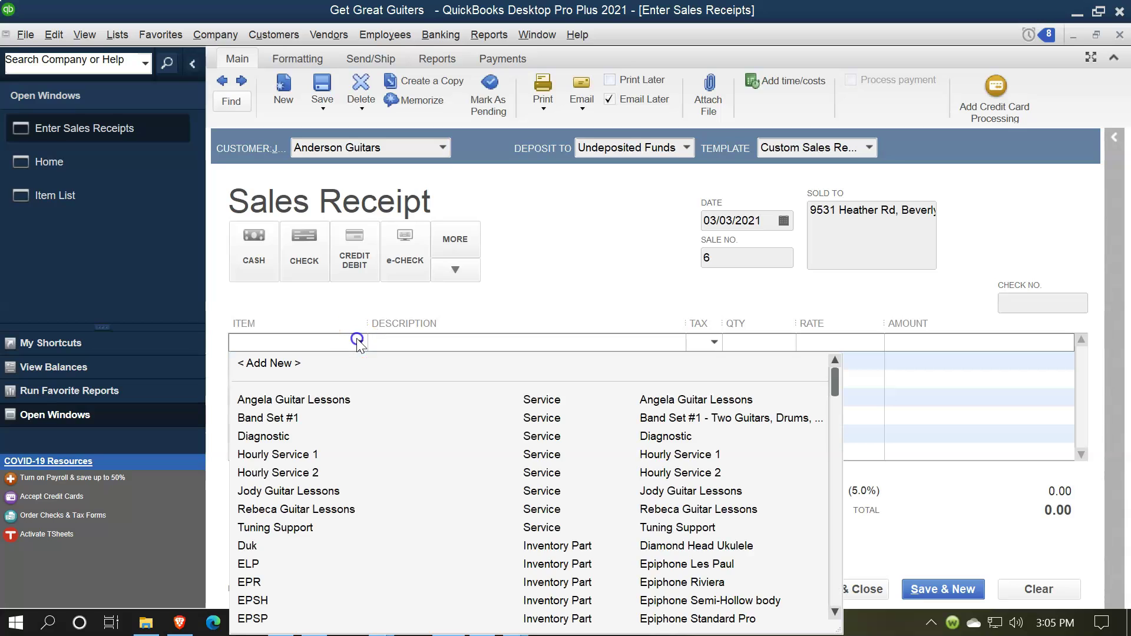
left_click(274, 562)
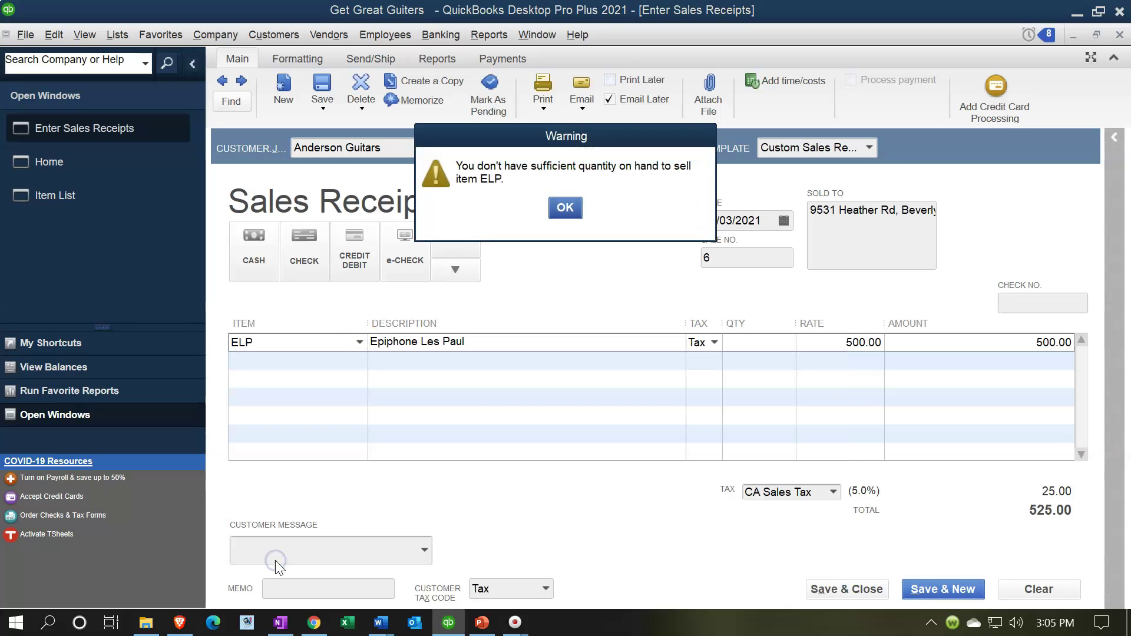
left_click(563, 209)
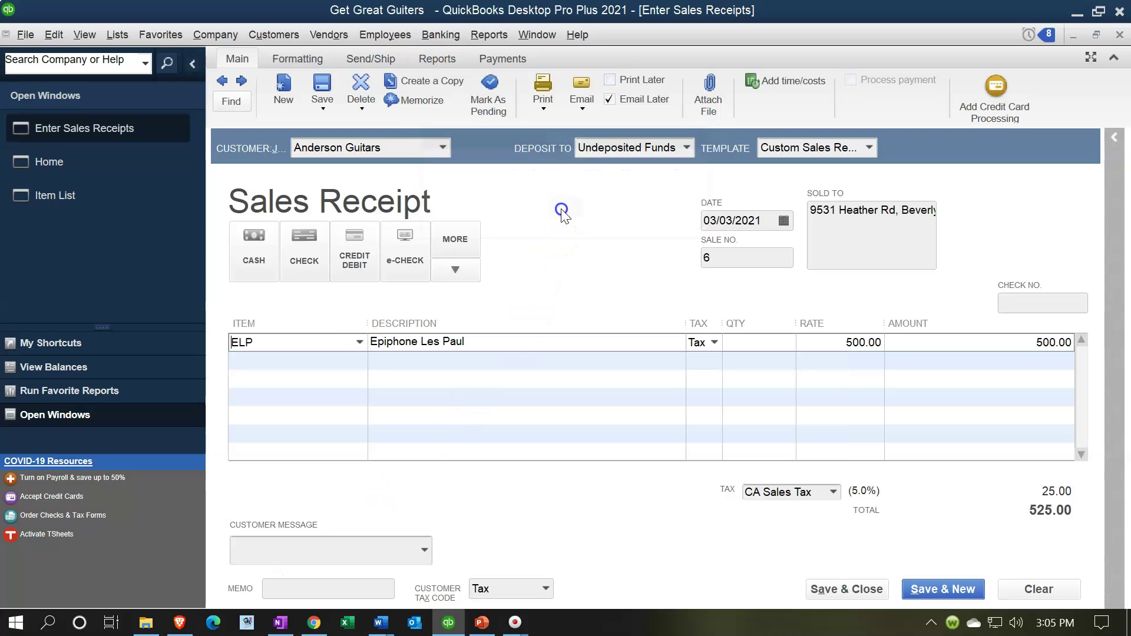
Step: Set the quantity of the ELP line to 1 and move on to the next empty line
key("Tab")
key("Tab")
key("Tab")
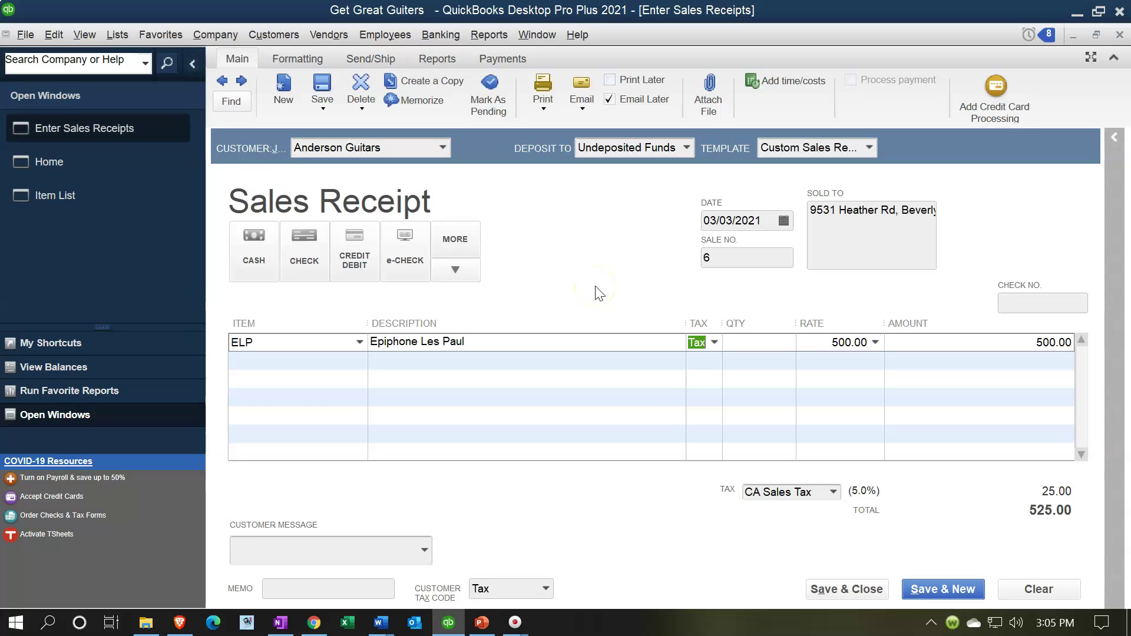
type("1")
key("Tab")
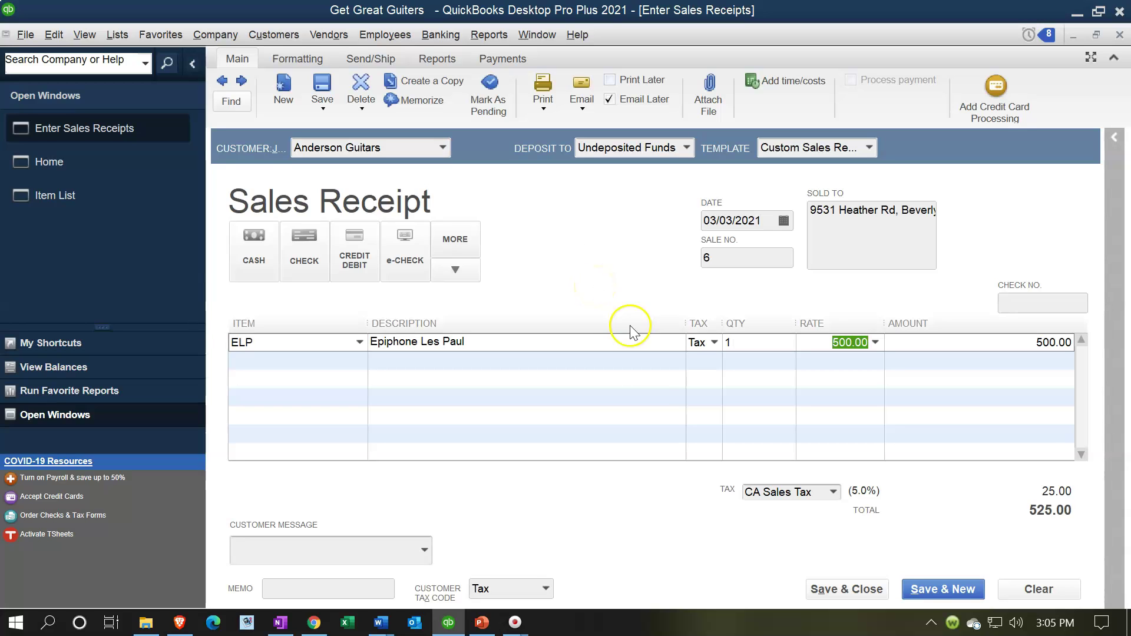
left_click(605, 371)
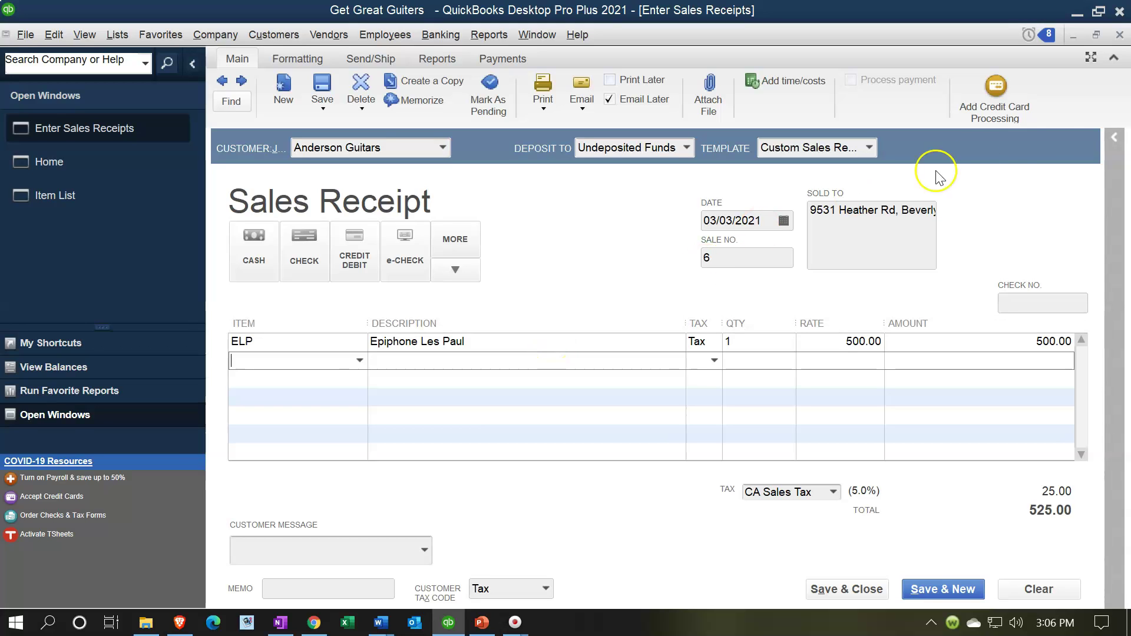
Step: Close the sales receipt without recording it and start a new purchase order for the vendor Epiphone
left_click(1118, 35)
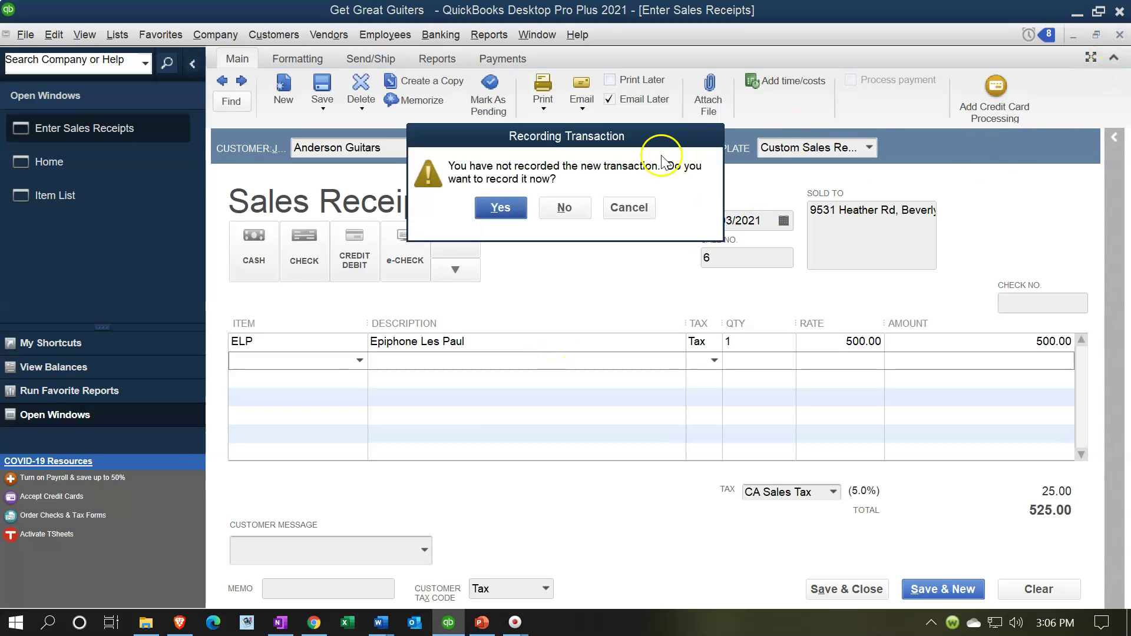
left_click(566, 206)
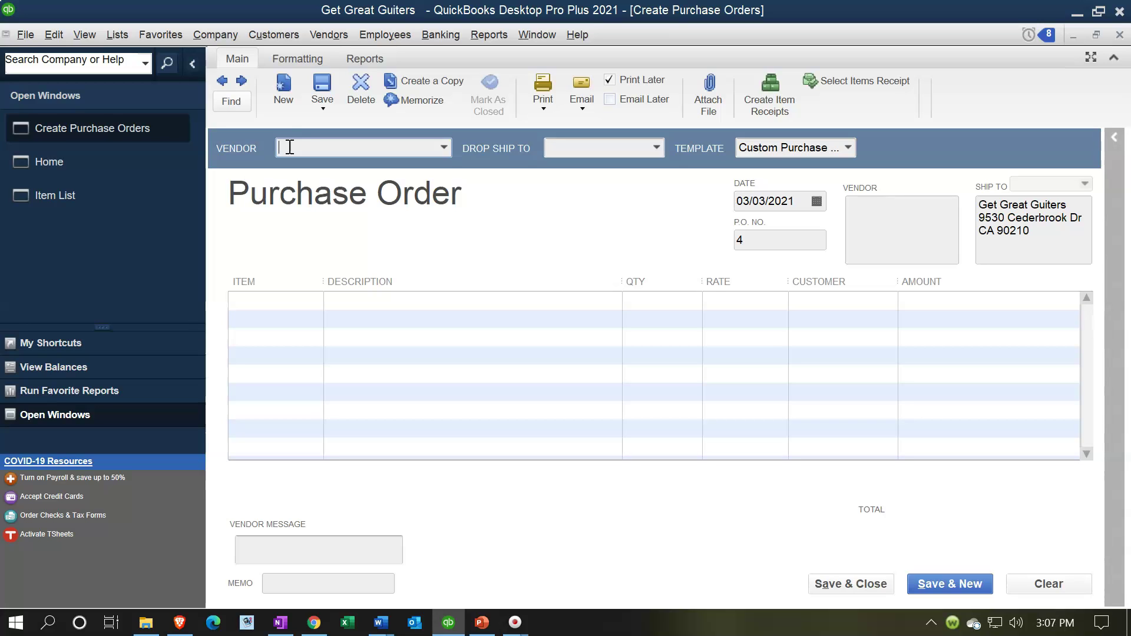
type("Epiphone")
key("Tab")
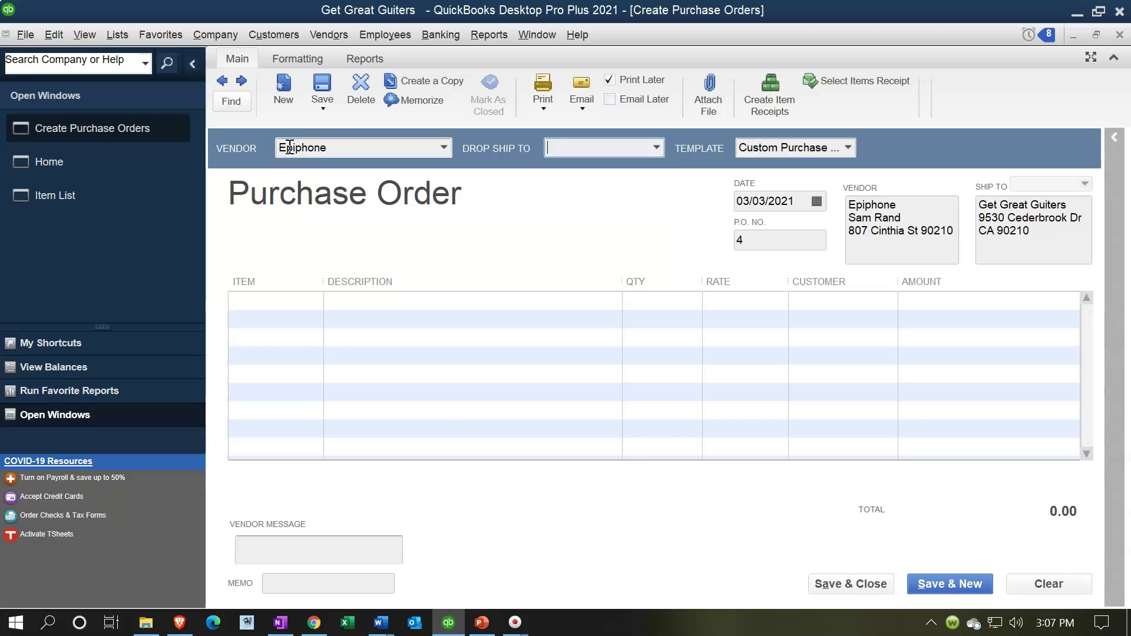
Step: Add the inventory item ELP (Epiphone Les Paul) to the first line of the purchase order
left_click(296, 306)
type("ELP")
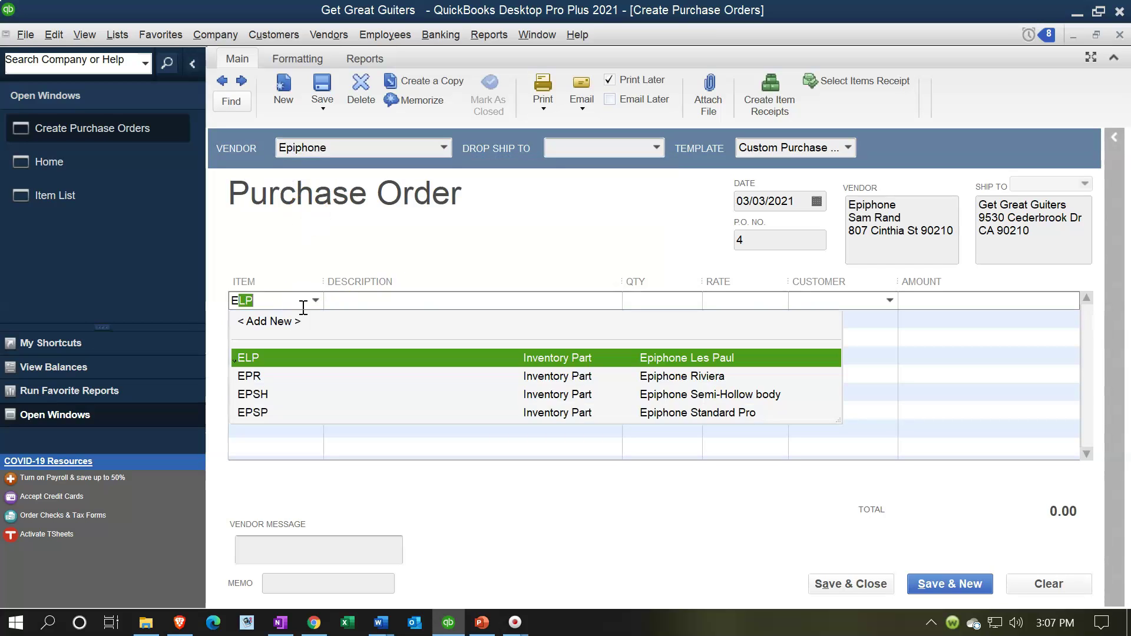
key("Tab")
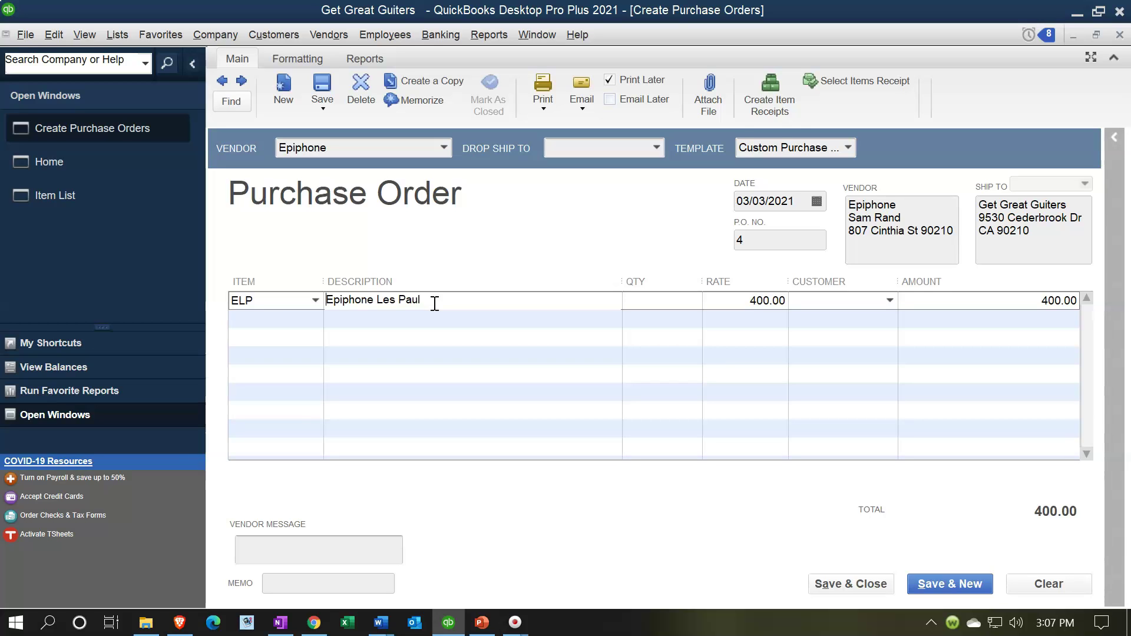
Step: Close the purchase order without recording it and start a new bill for the vendor Epiphone
left_click(1119, 35)
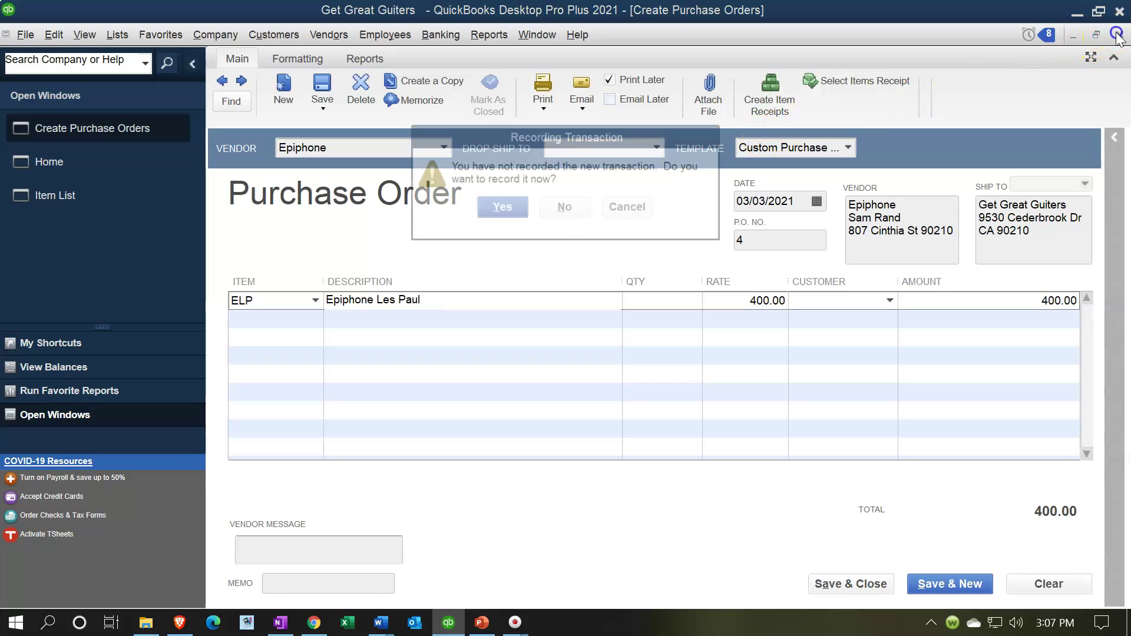
left_click(566, 206)
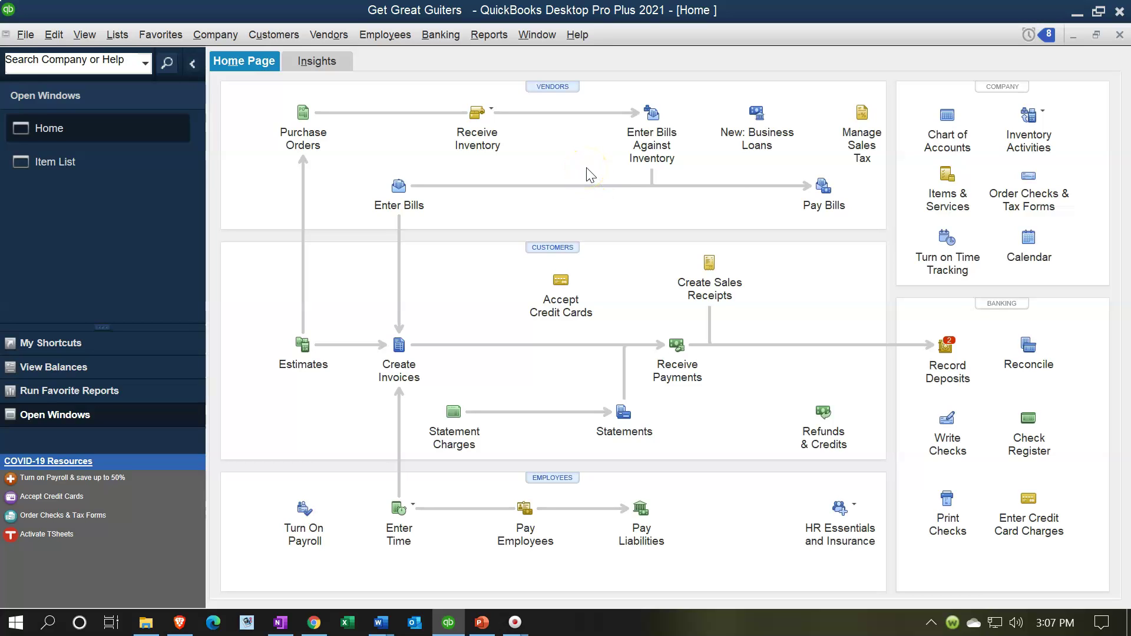
left_click(819, 188)
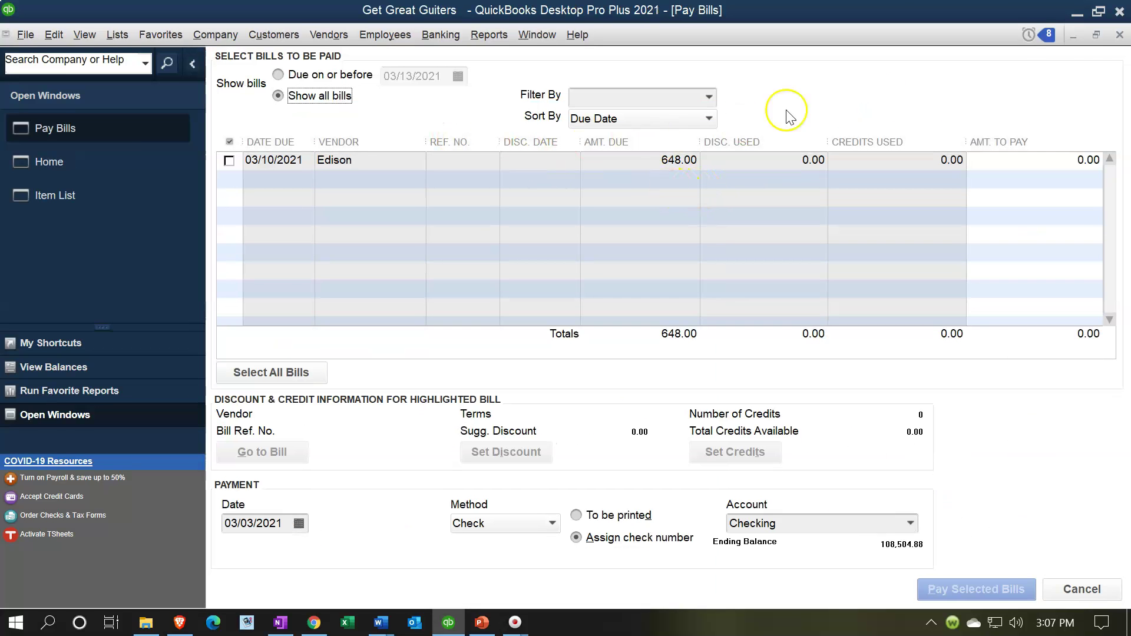
left_click(1118, 35)
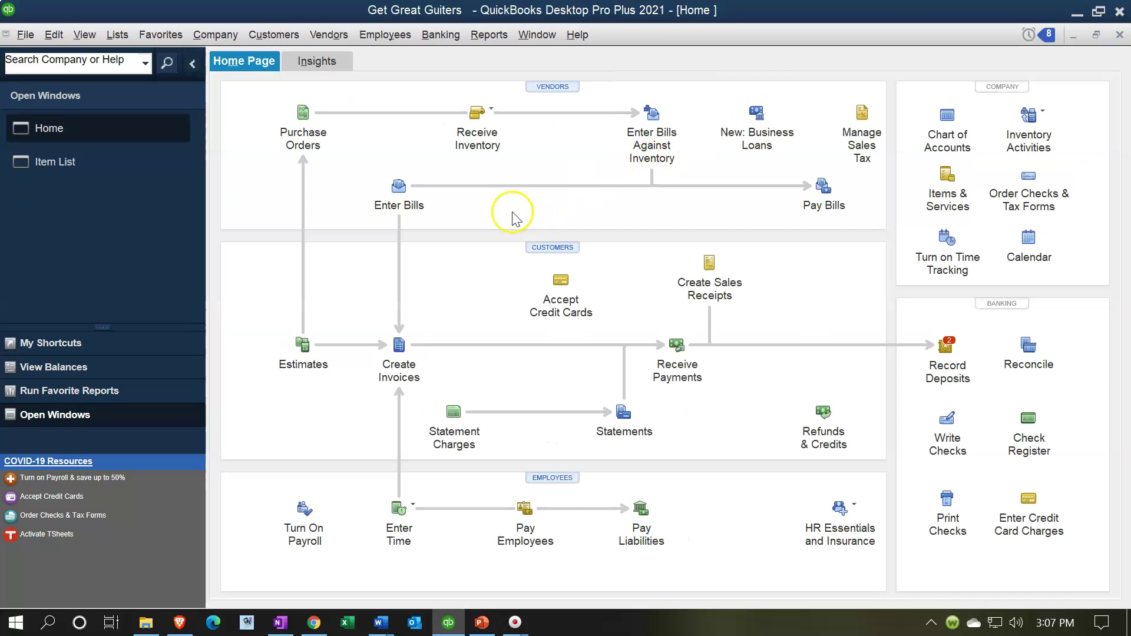
left_click(399, 195)
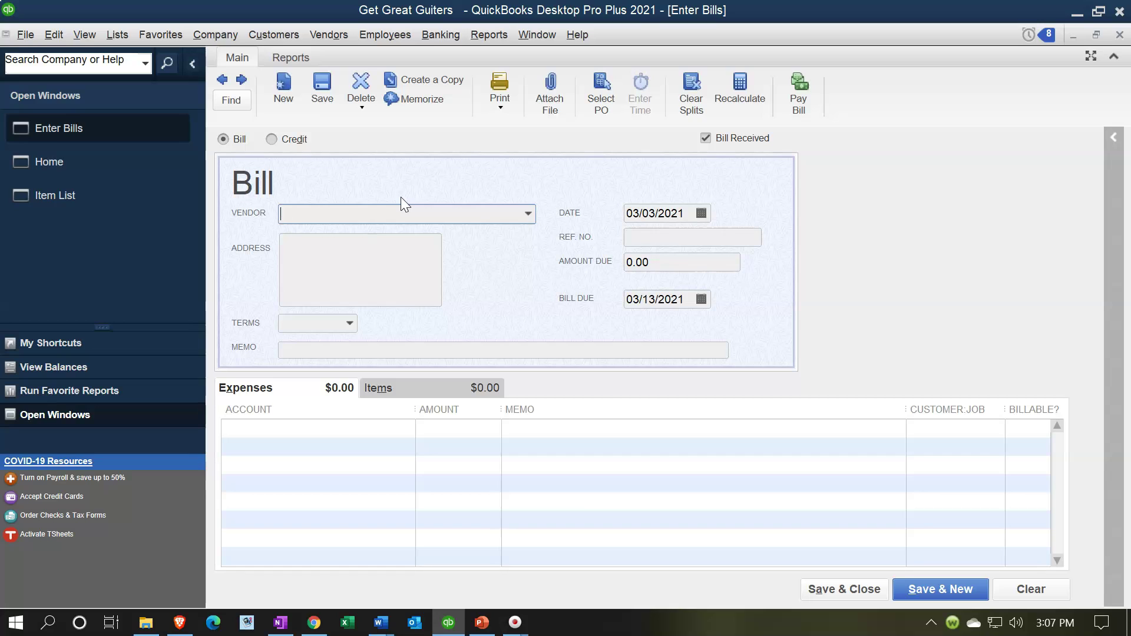
type("Epiphone")
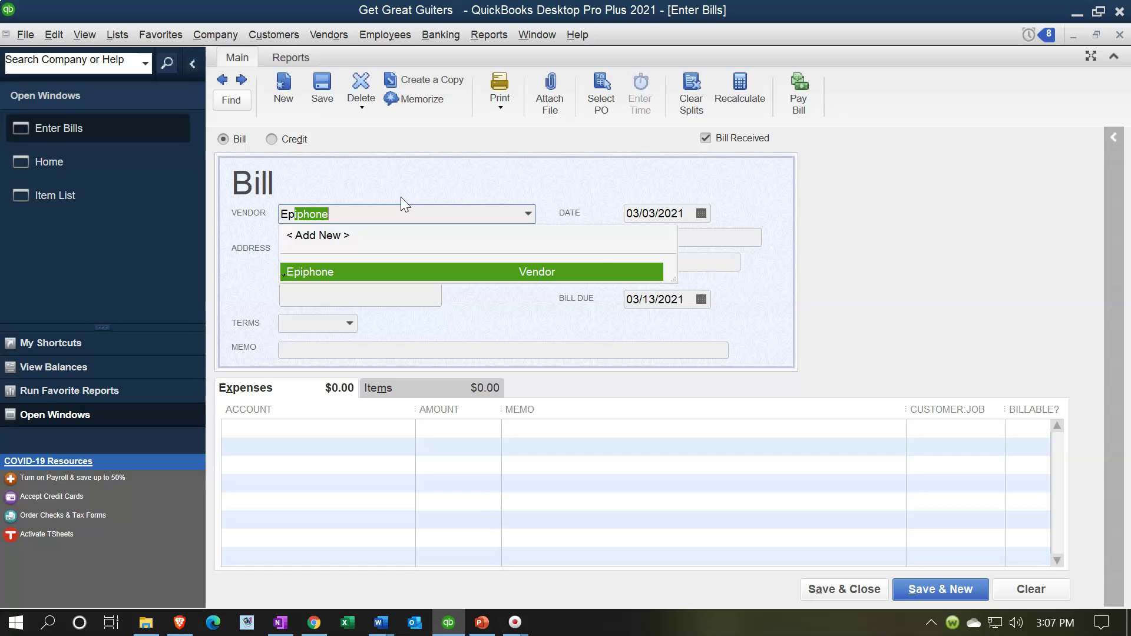
key("Return")
key("Tab")
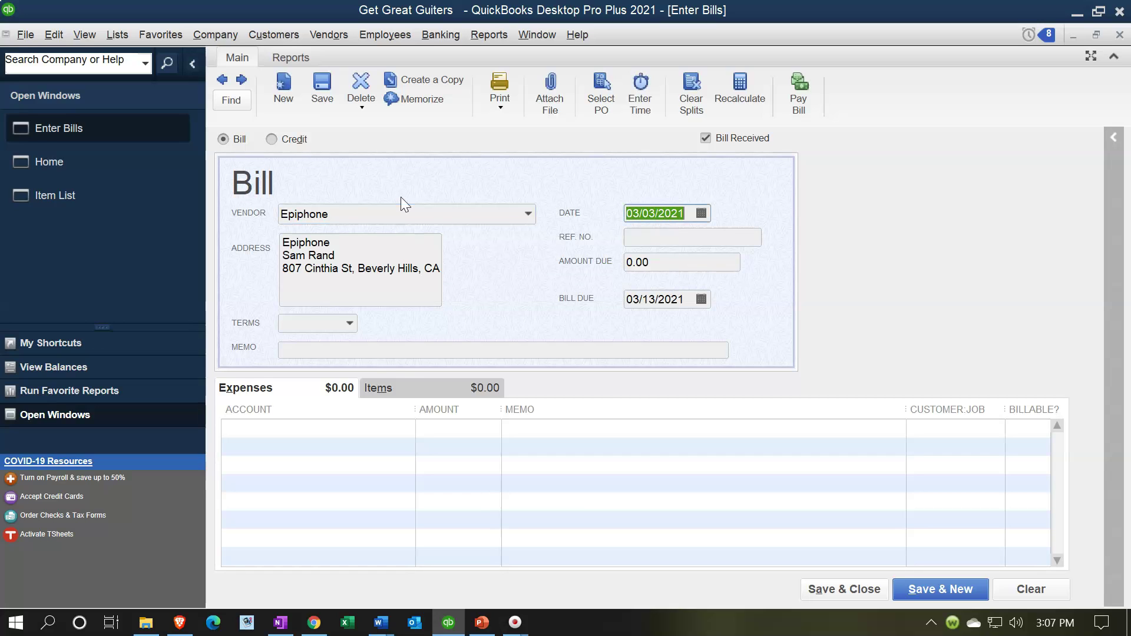
Step: Add the inventory item ELP (Epiphone Les Paul) to the first item line of the bill
left_click(379, 393)
left_click(374, 394)
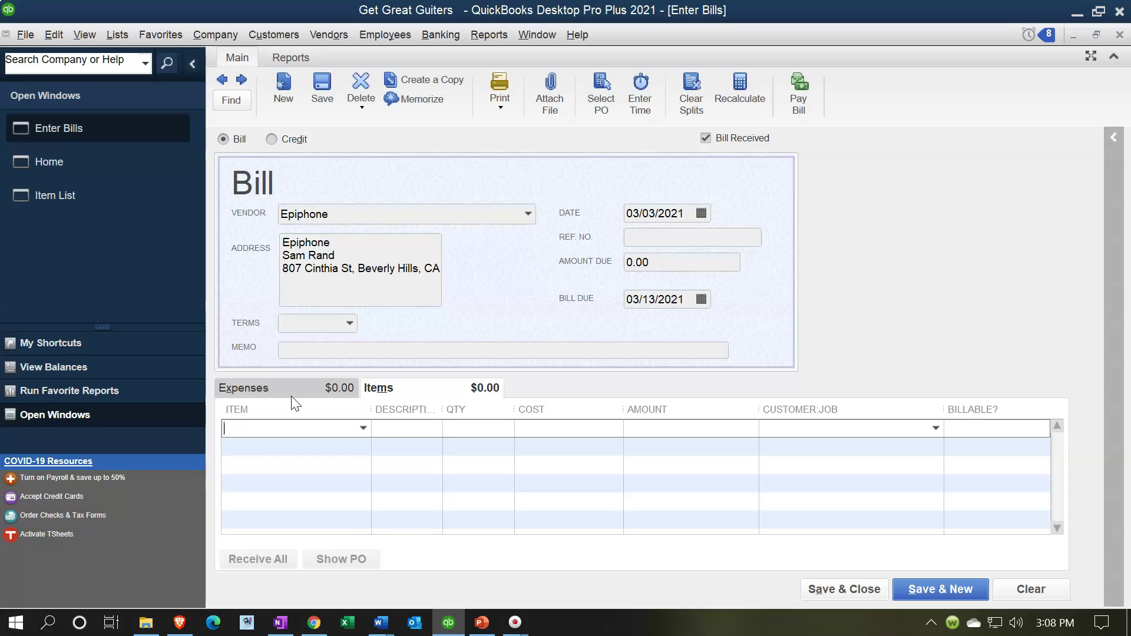
left_click(362, 429)
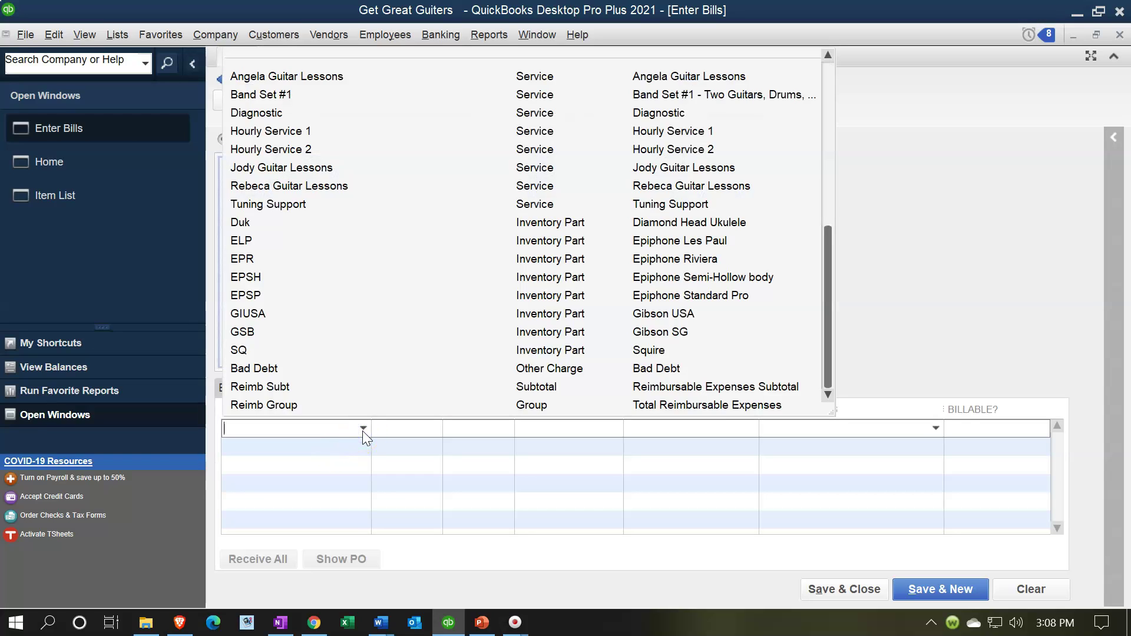
scroll(356, 318, "up", 1)
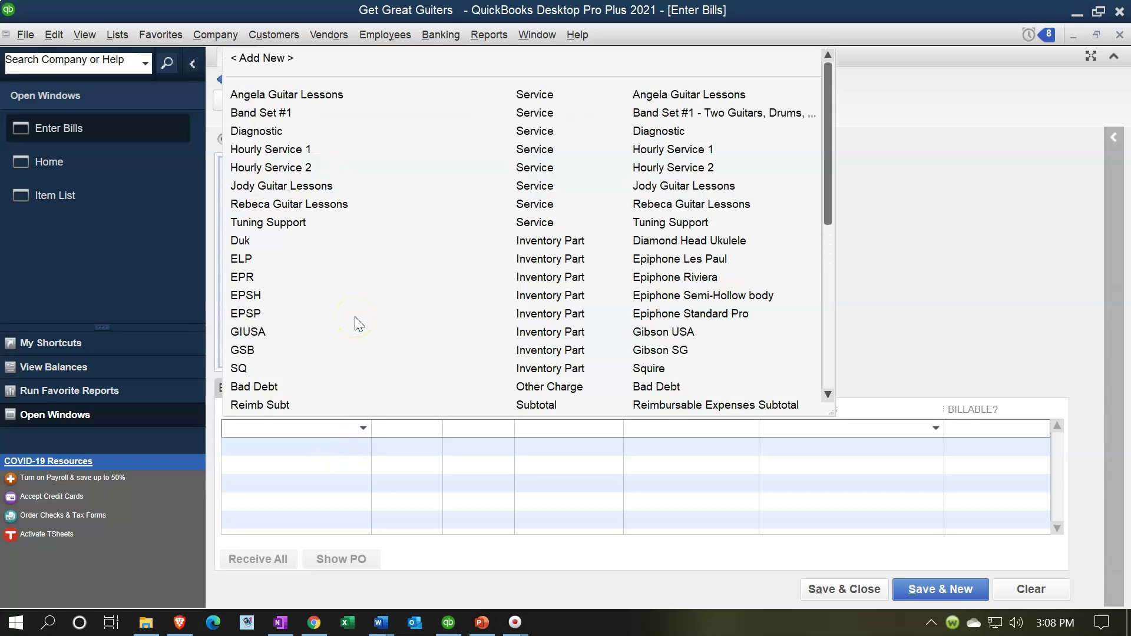
left_click(266, 258)
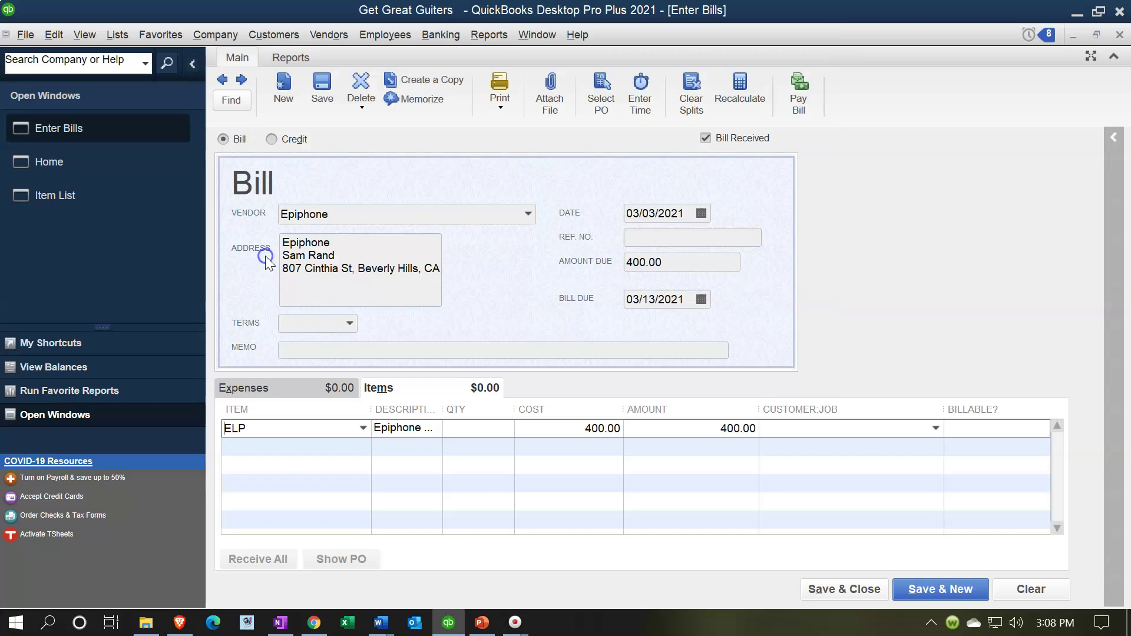
key("Tab")
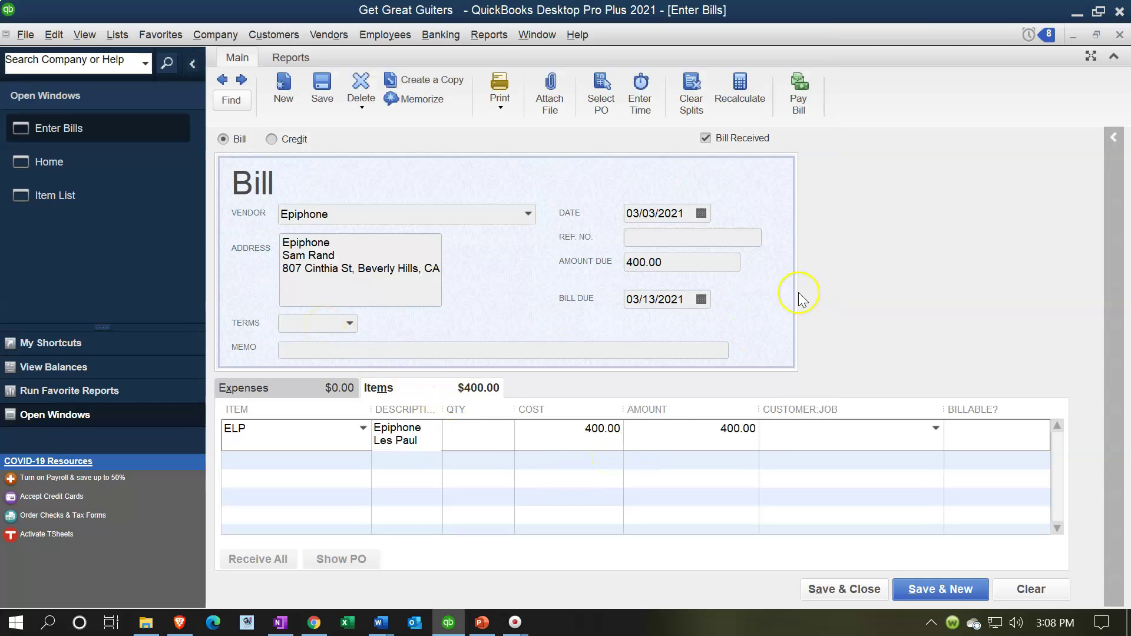
Step: Close the bill without recording it and select the CA Sales Tax item in the item list
left_click(1118, 35)
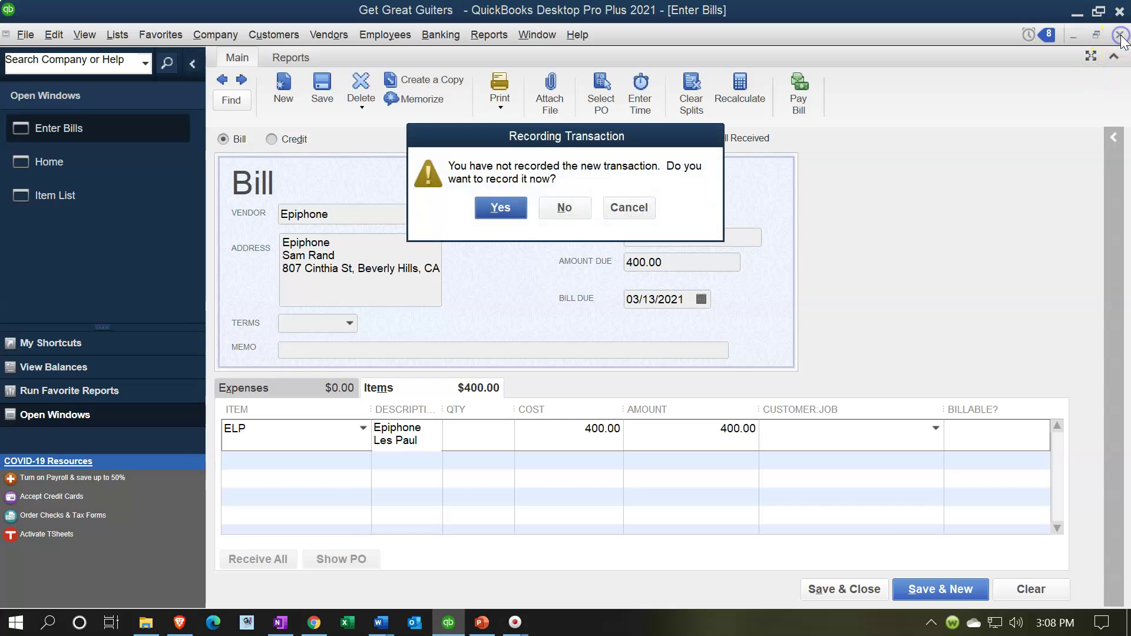
left_click(567, 208)
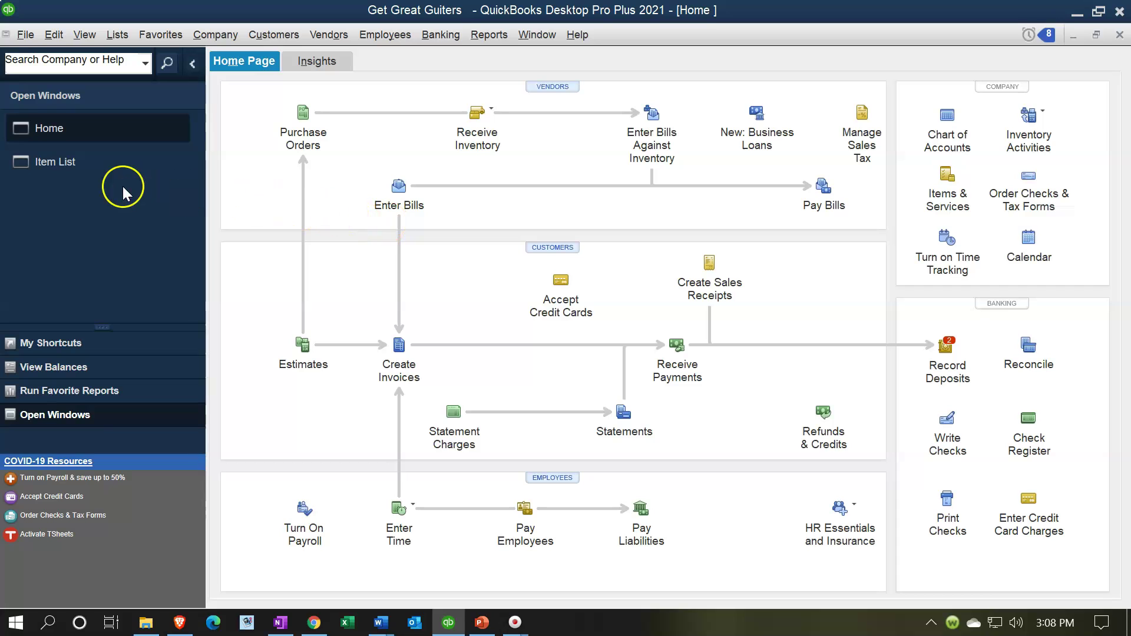
left_click(80, 164)
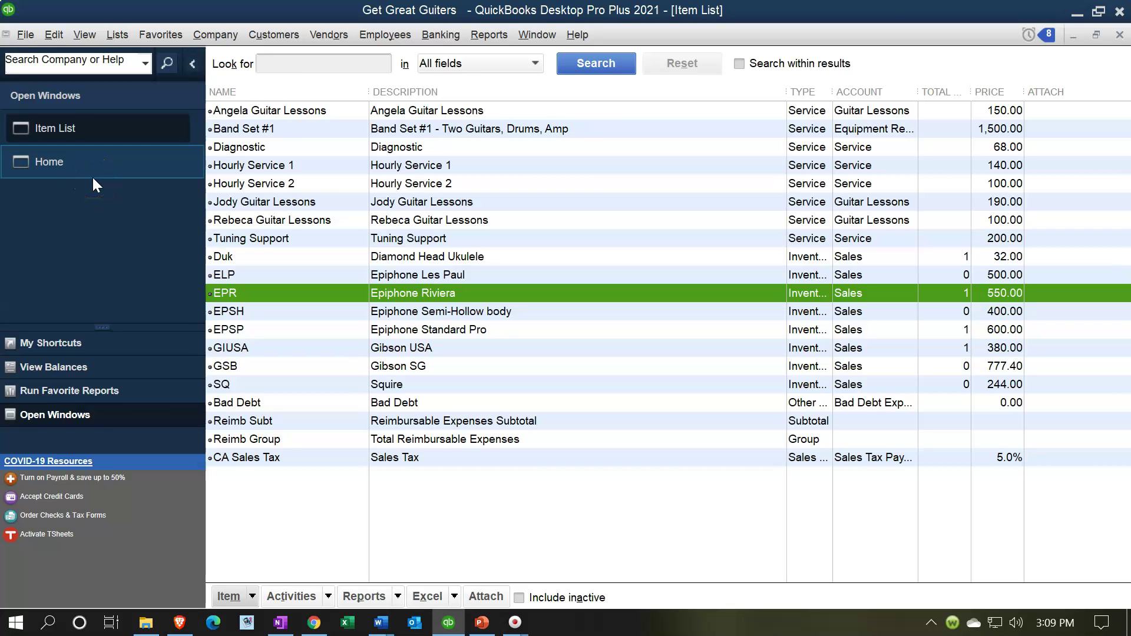
left_click(52, 159)
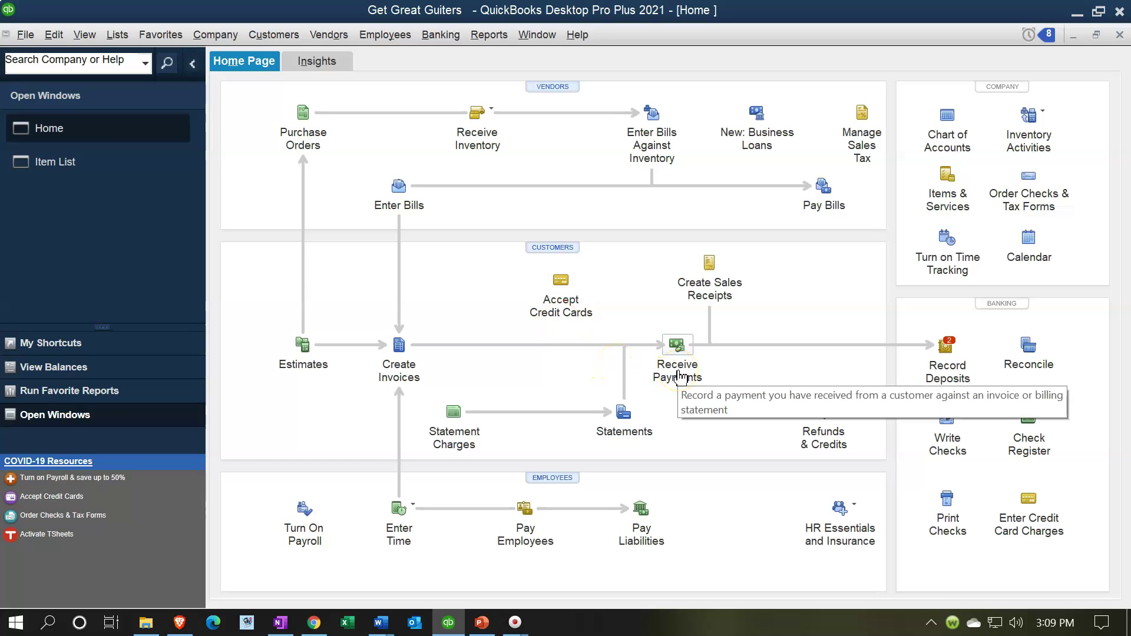
left_click(87, 167)
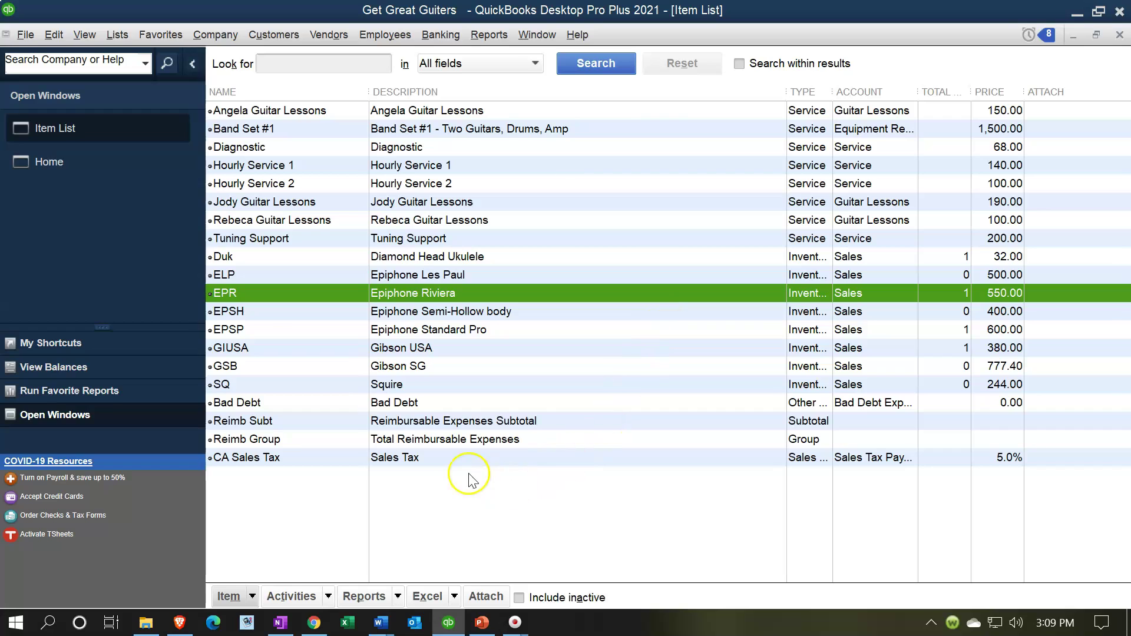
left_click(454, 459)
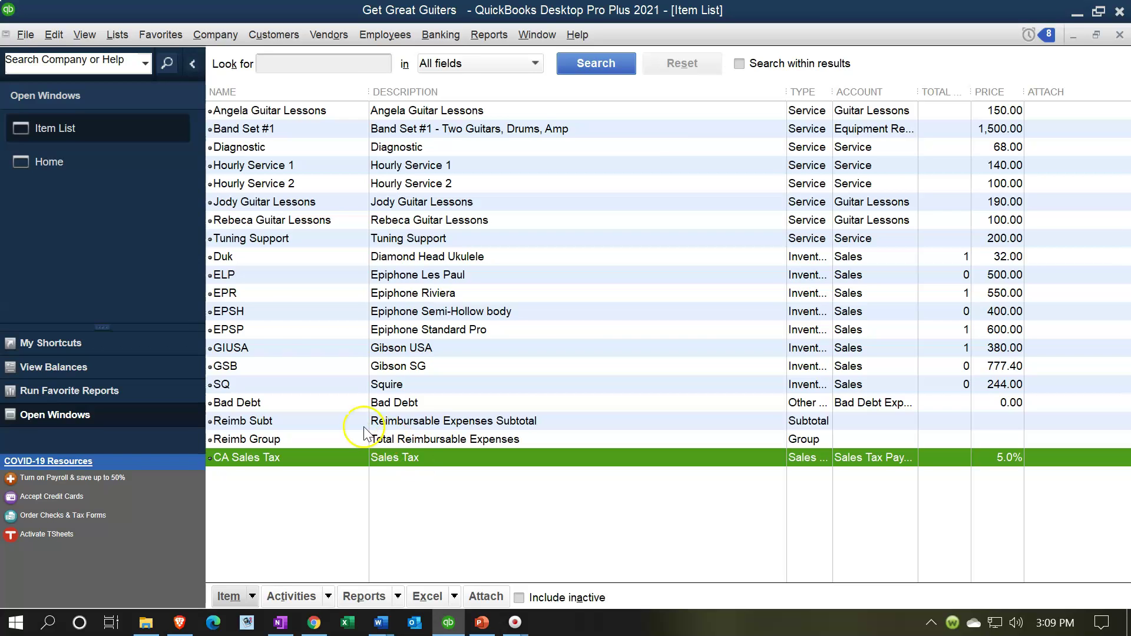
Step: Open the invoice form from the home page and go back to the previous saved invoice to examine its sales tax
left_click(86, 166)
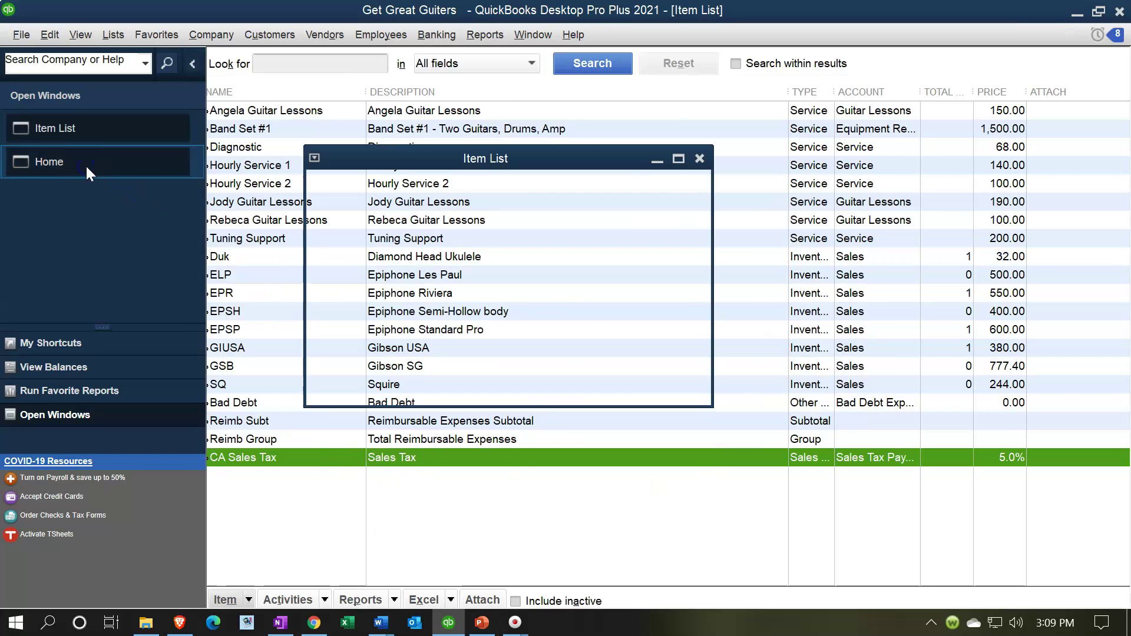
left_click(391, 353)
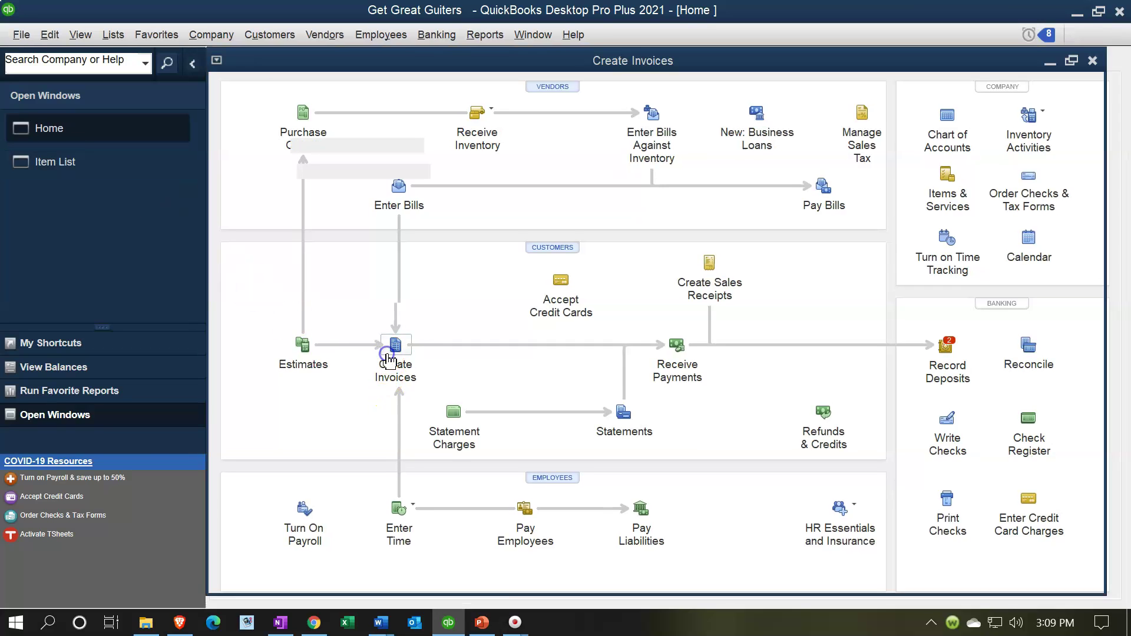
left_click(222, 82)
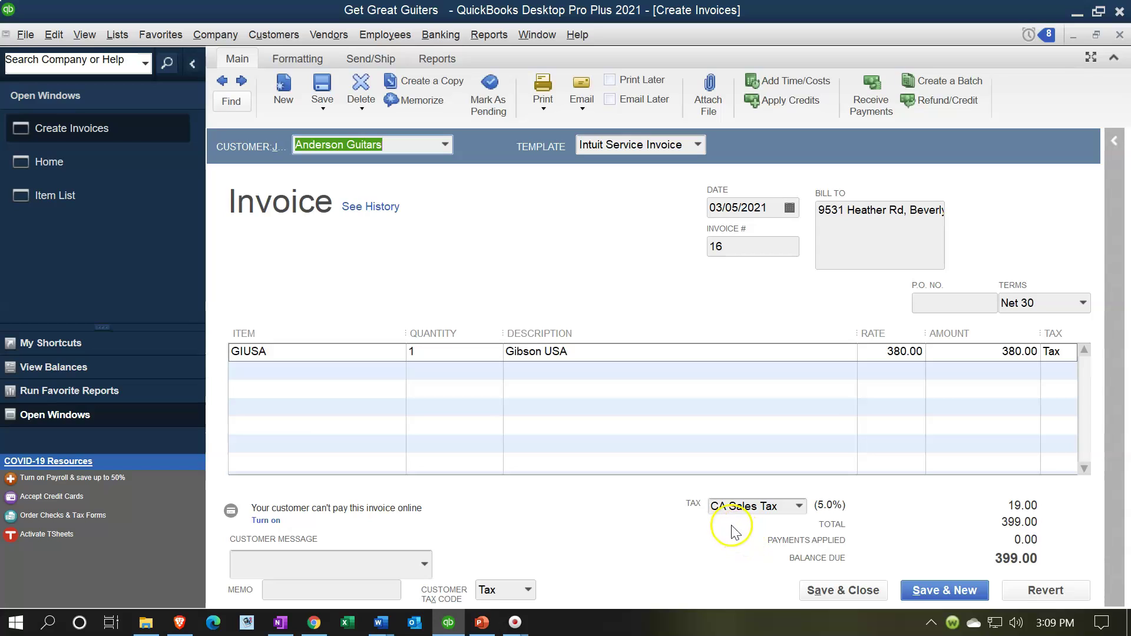